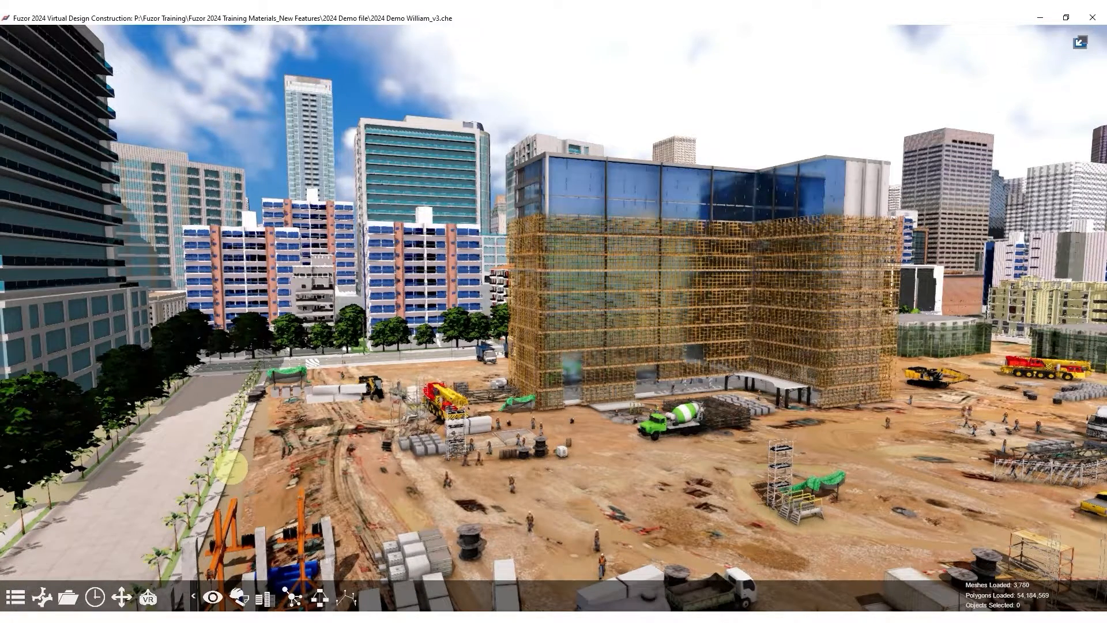
Step: Search the tools for 4D and open 4D Simulation
click(15, 596)
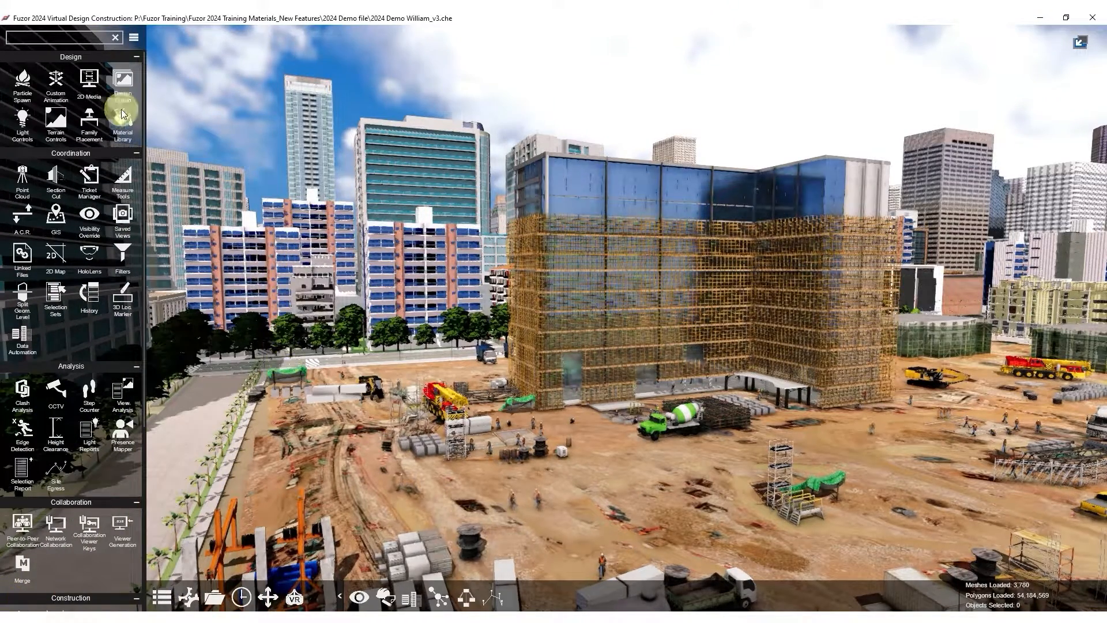
click(31, 41)
text(4D)
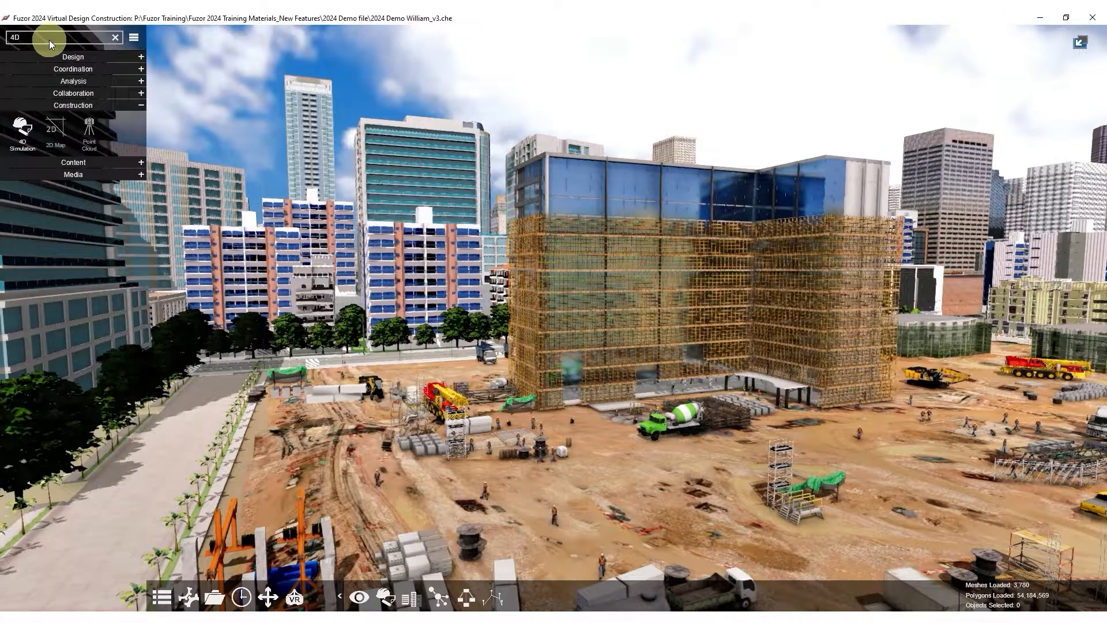
click(23, 127)
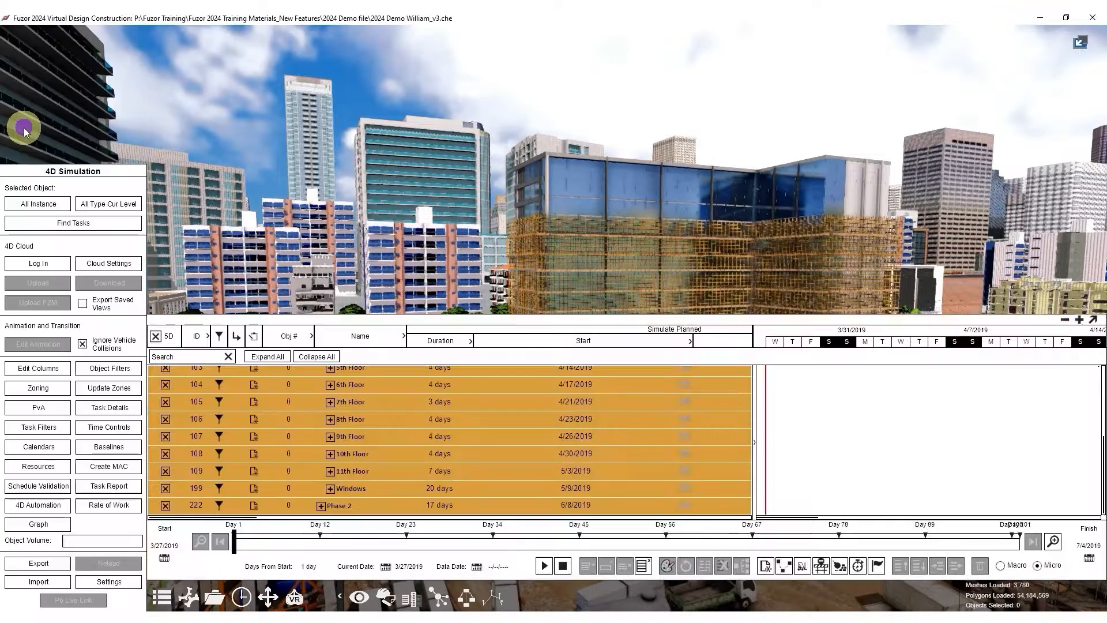
Step: Expand the Foundations task in the schedule and start 4D Automation for its Piles task
scroll(431, 411, up, 3)
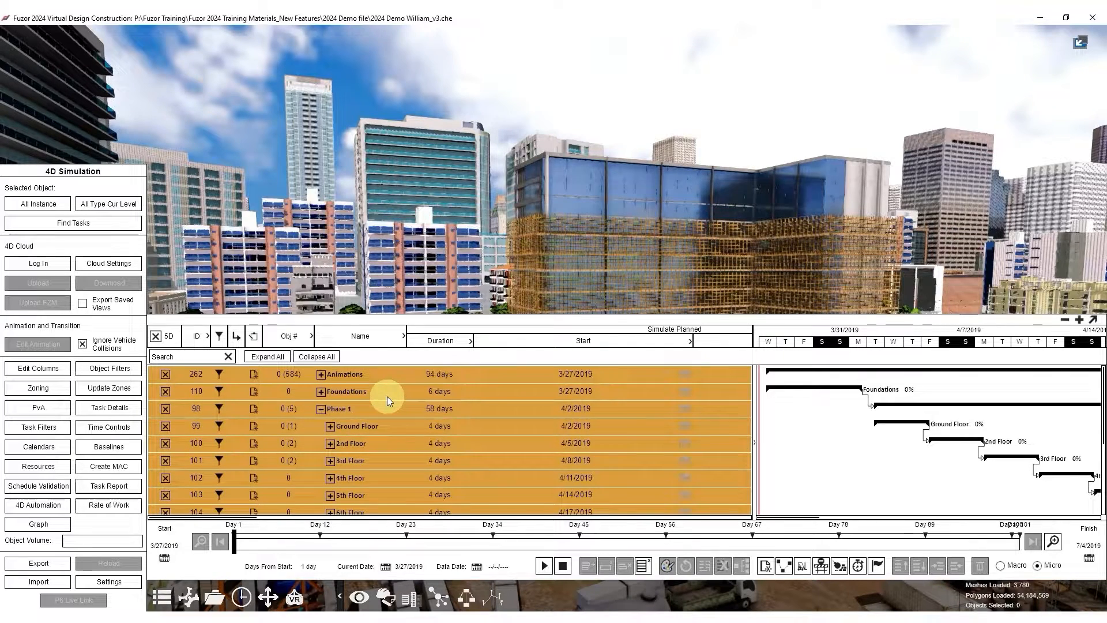
click(321, 391)
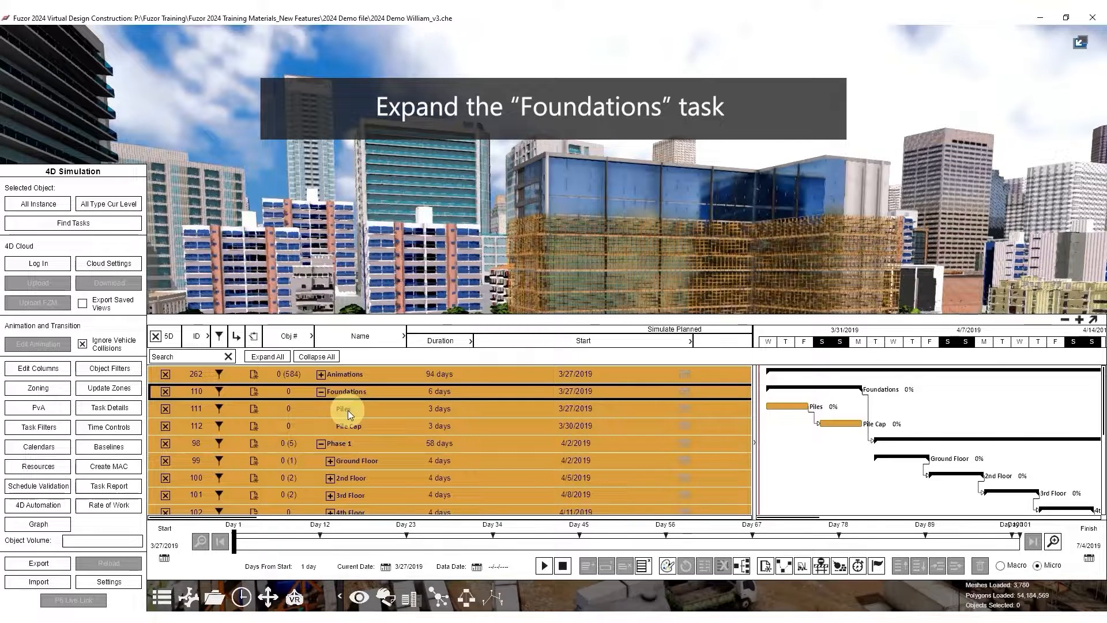
click(347, 410)
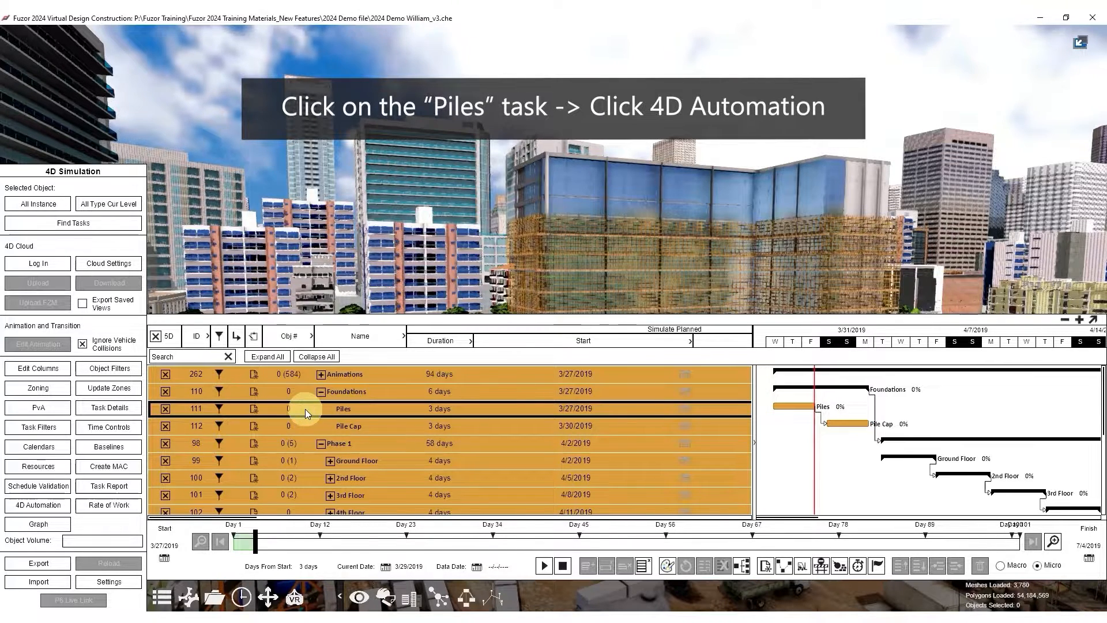
click(41, 505)
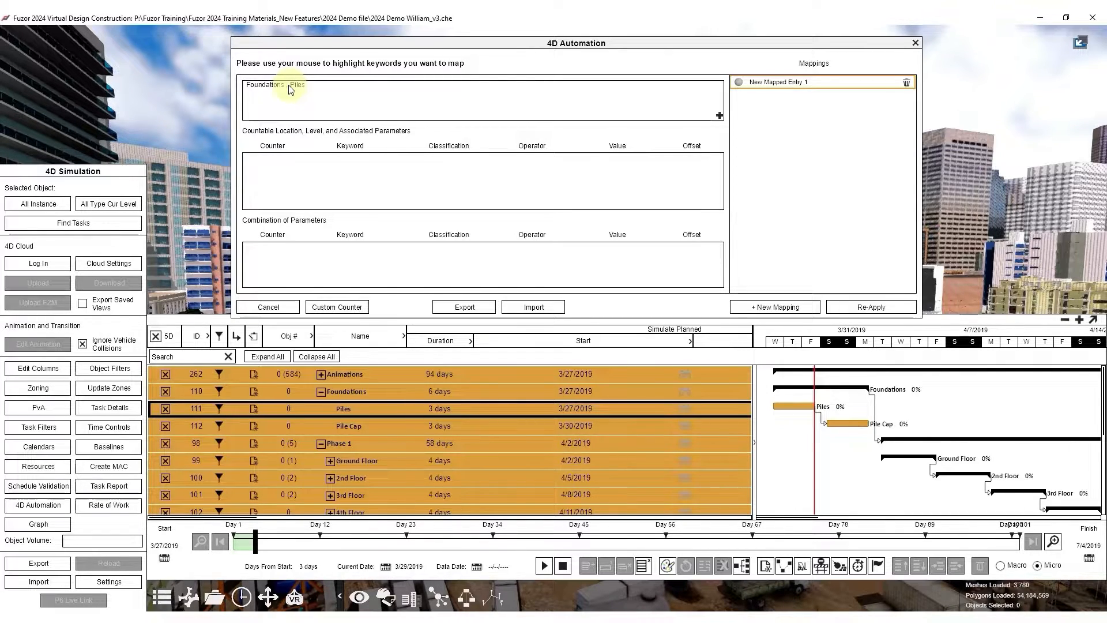
Step: Map the keyword Piles as a parameter with Category Equal To Piles, and activate the mapping
drag(289, 84, 311, 90)
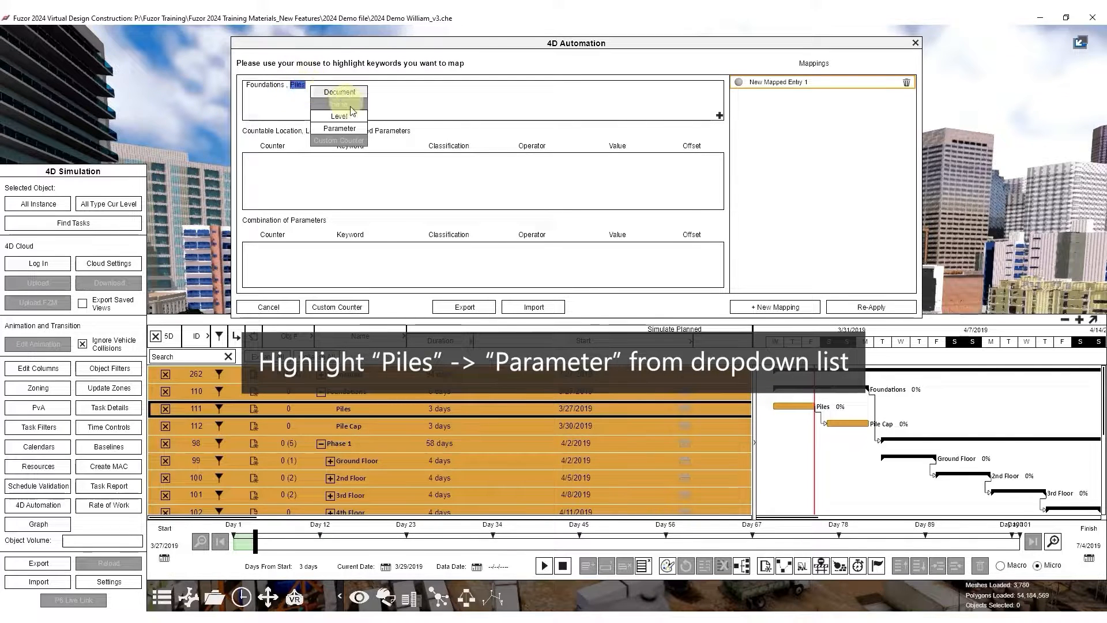
click(339, 128)
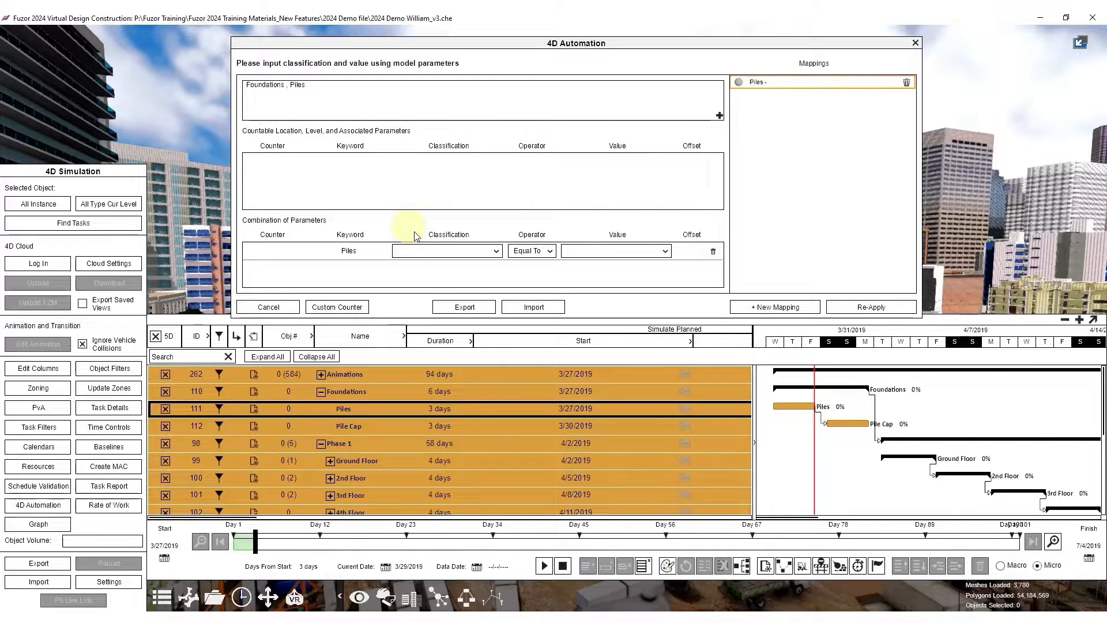
click(416, 248)
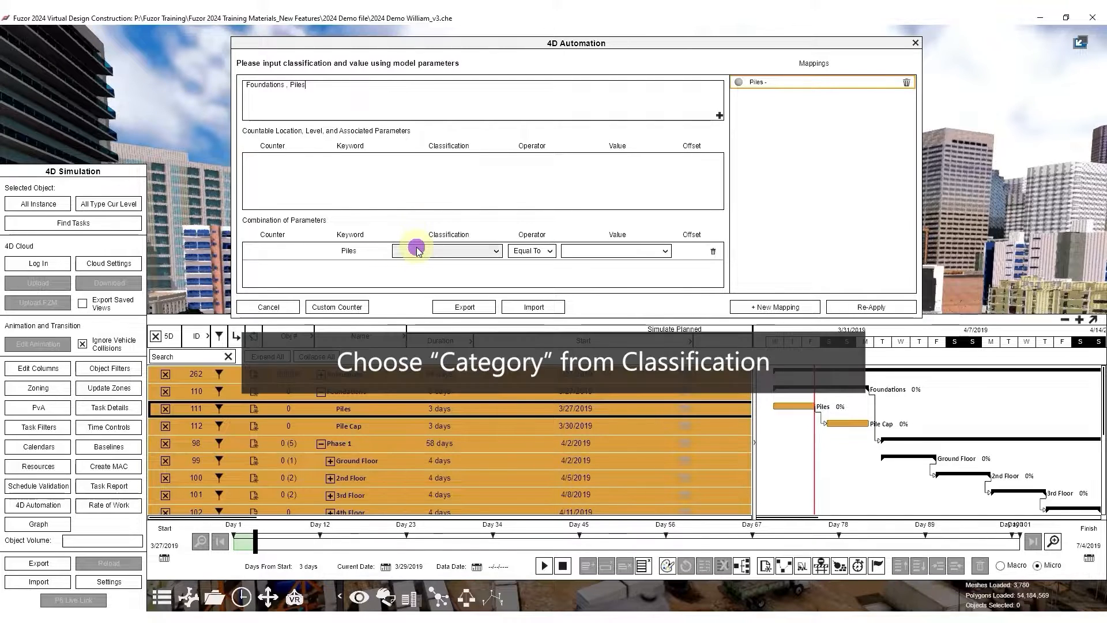
scroll(448, 225, down, 4)
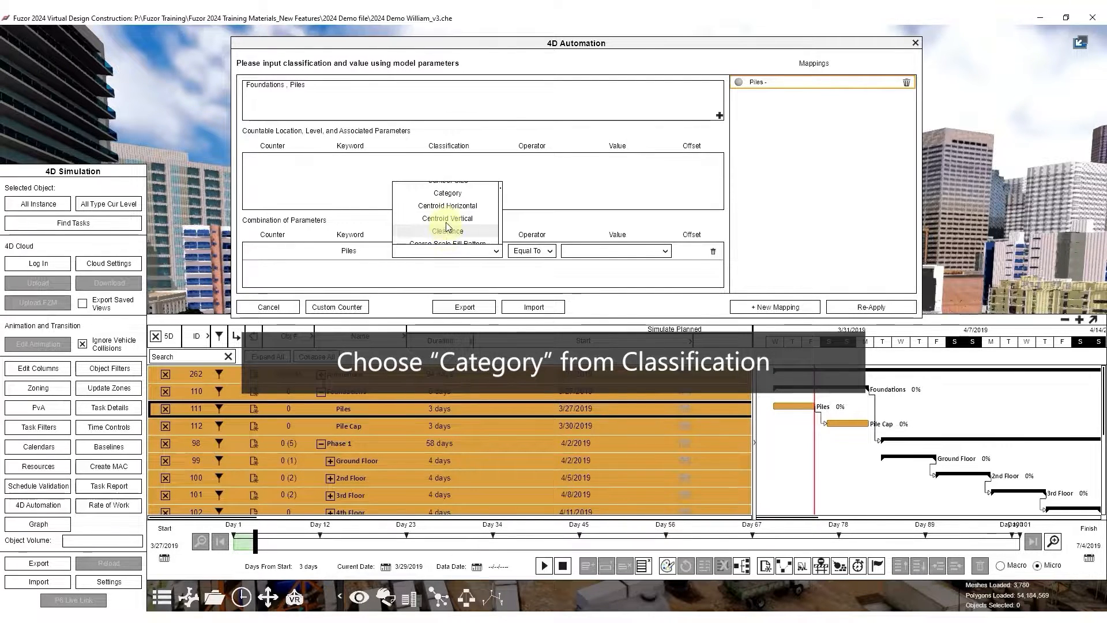
click(448, 194)
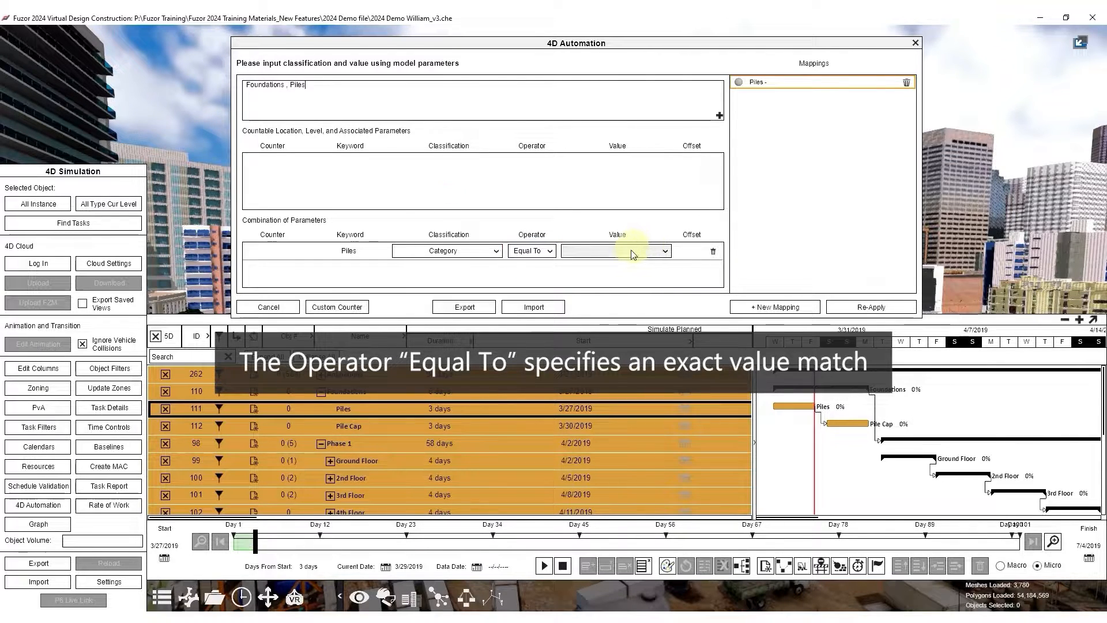
click(629, 251)
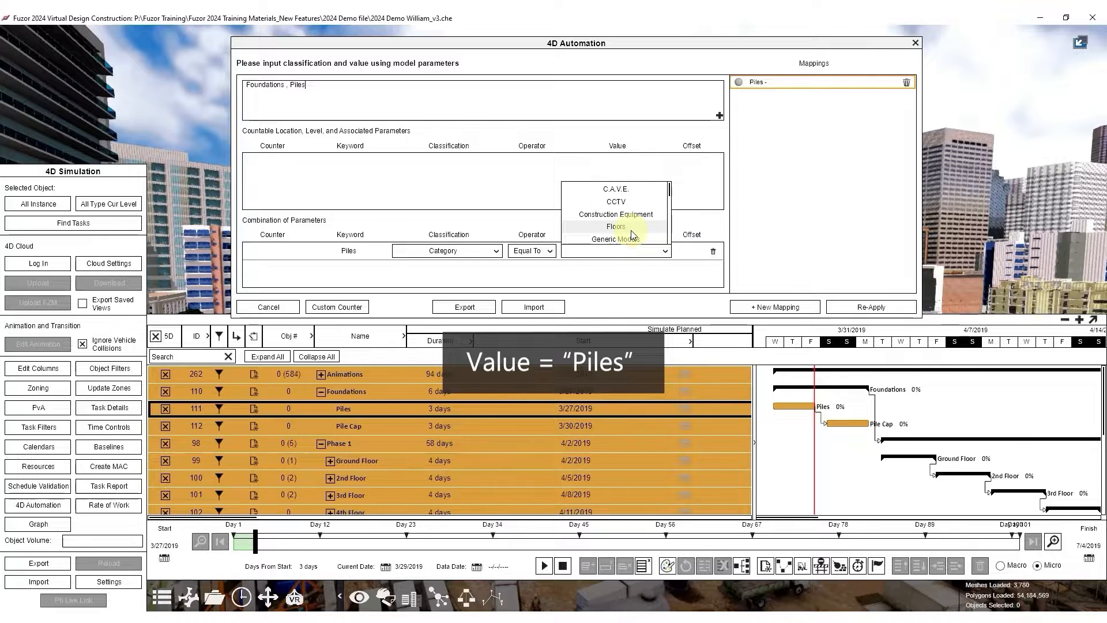
scroll(629, 231, down, 2)
click(622, 230)
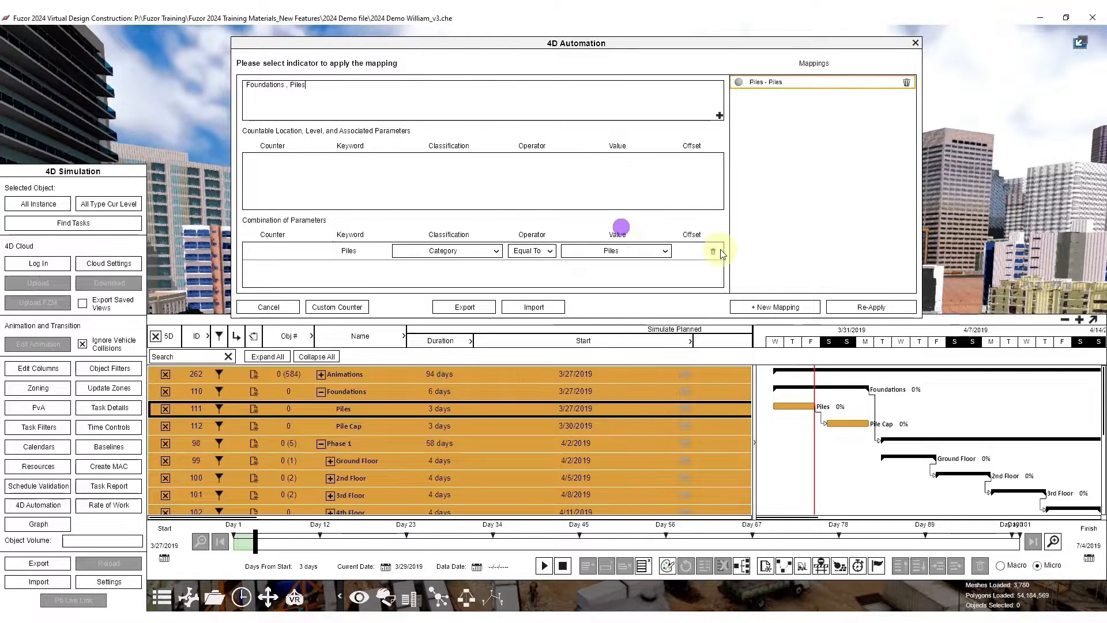
click(739, 83)
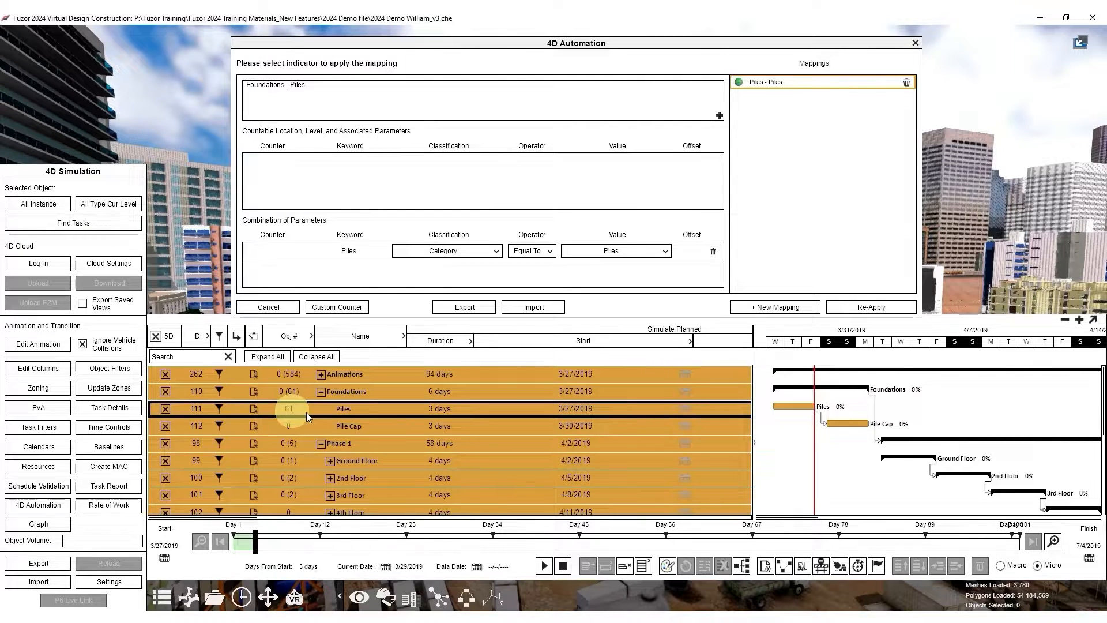
Step: Add a new mapping for the Pile Cap task, using the keyword Pile Cap as a parameter
click(345, 424)
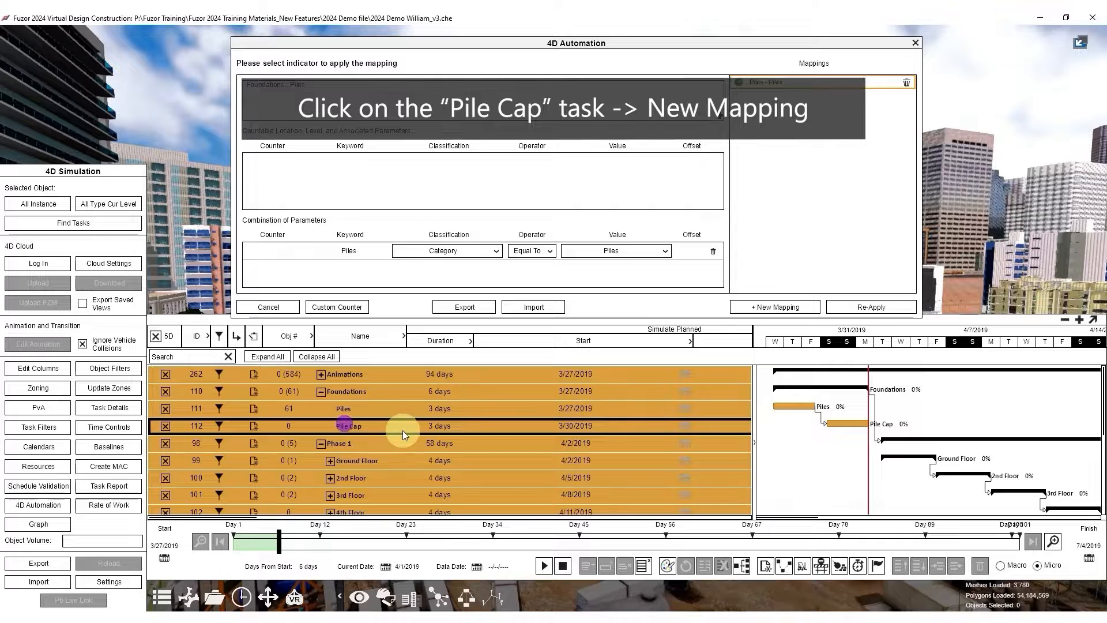
click(744, 309)
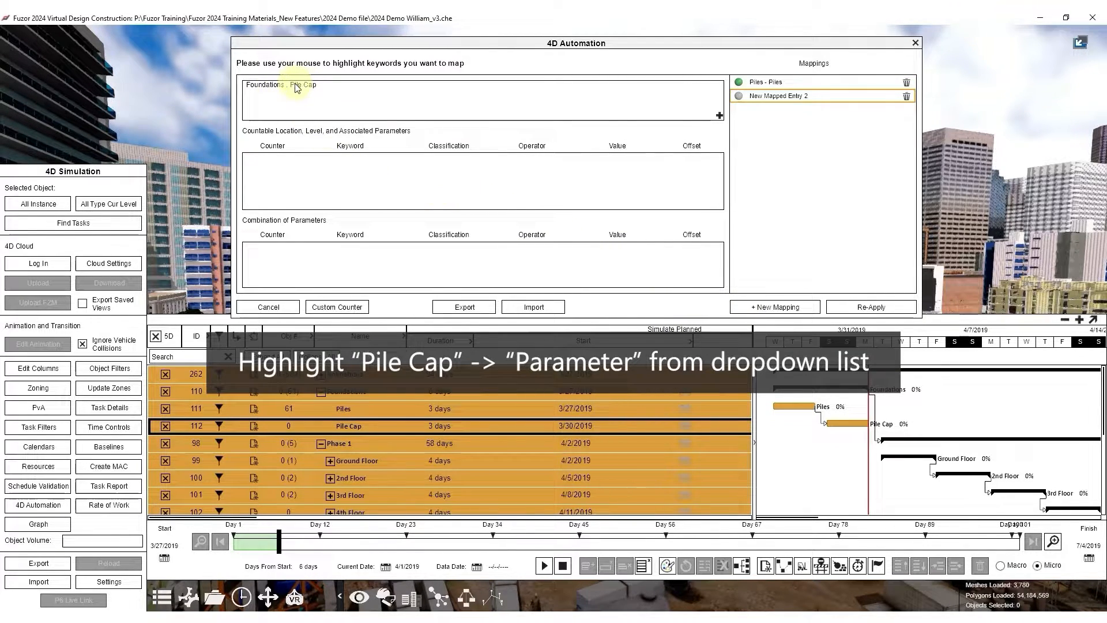
drag(290, 86, 317, 85)
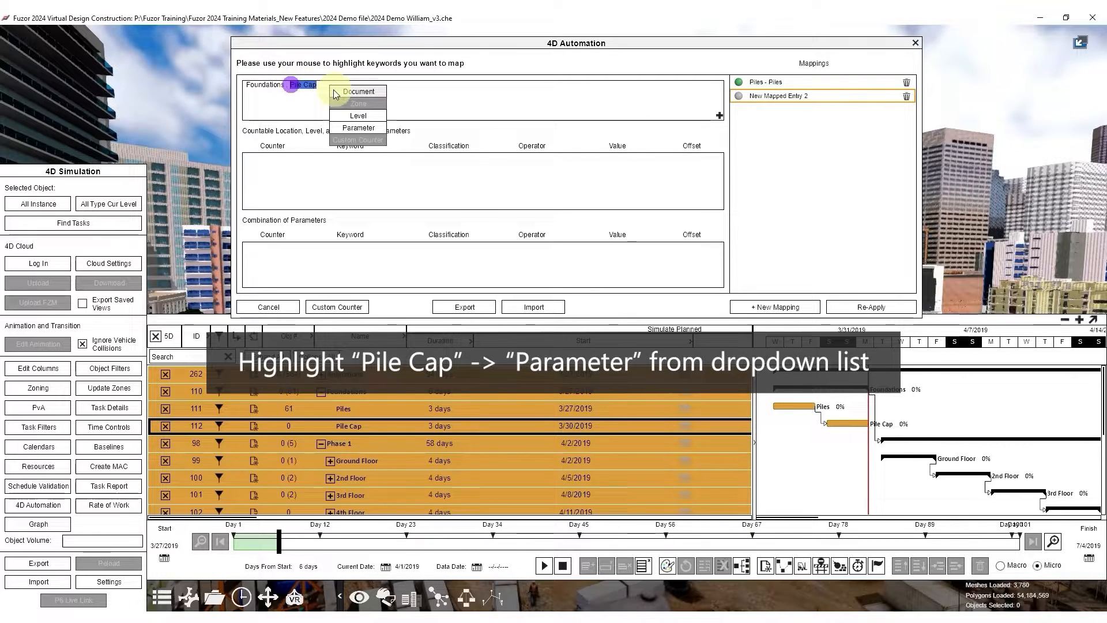
click(359, 128)
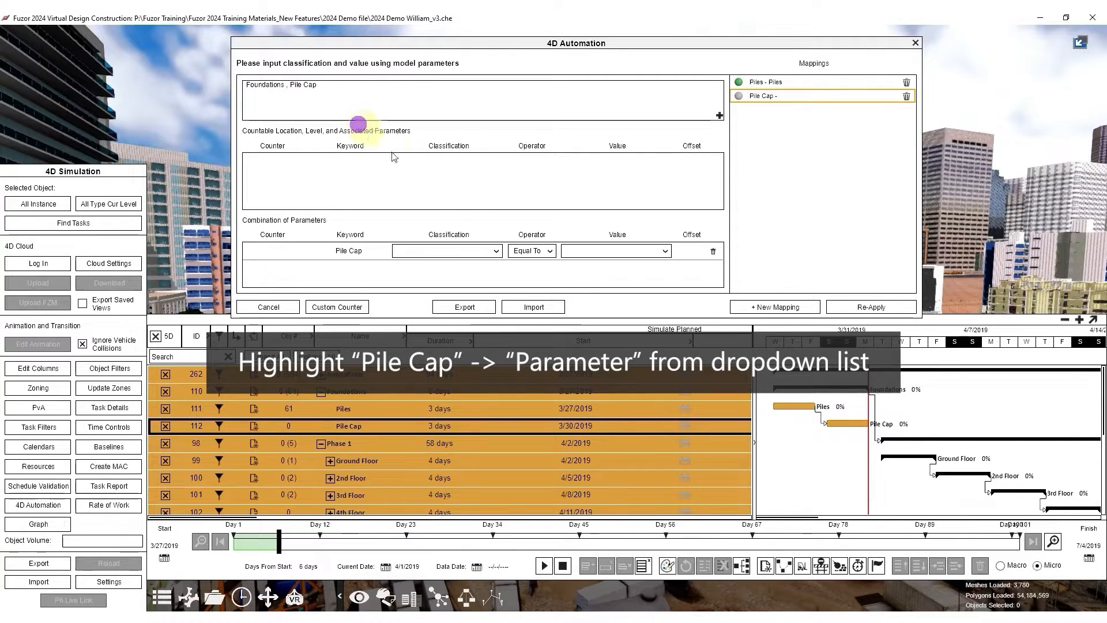
Step: Set the Pile Cap keyword to match Category Equal To Pile Caps, and activate the mapping
click(458, 250)
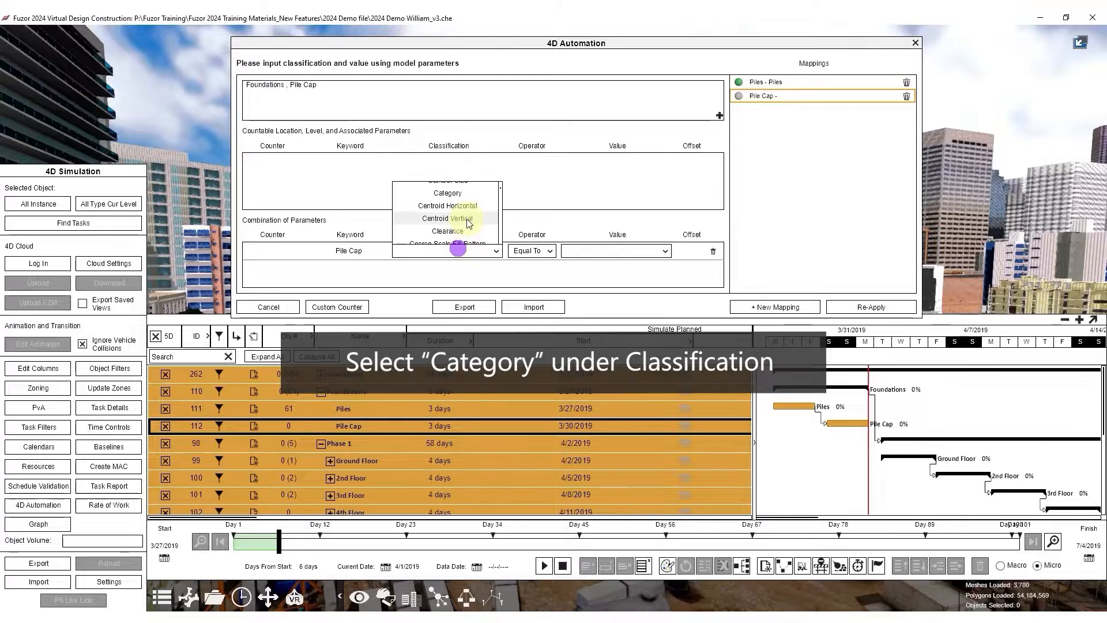
click(456, 196)
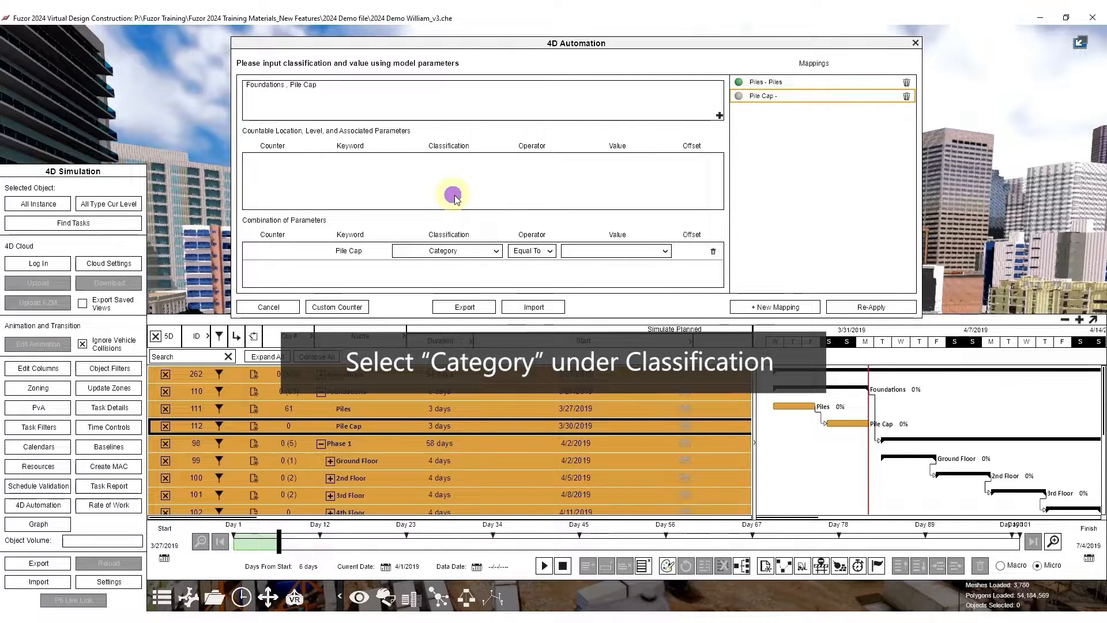
click(593, 250)
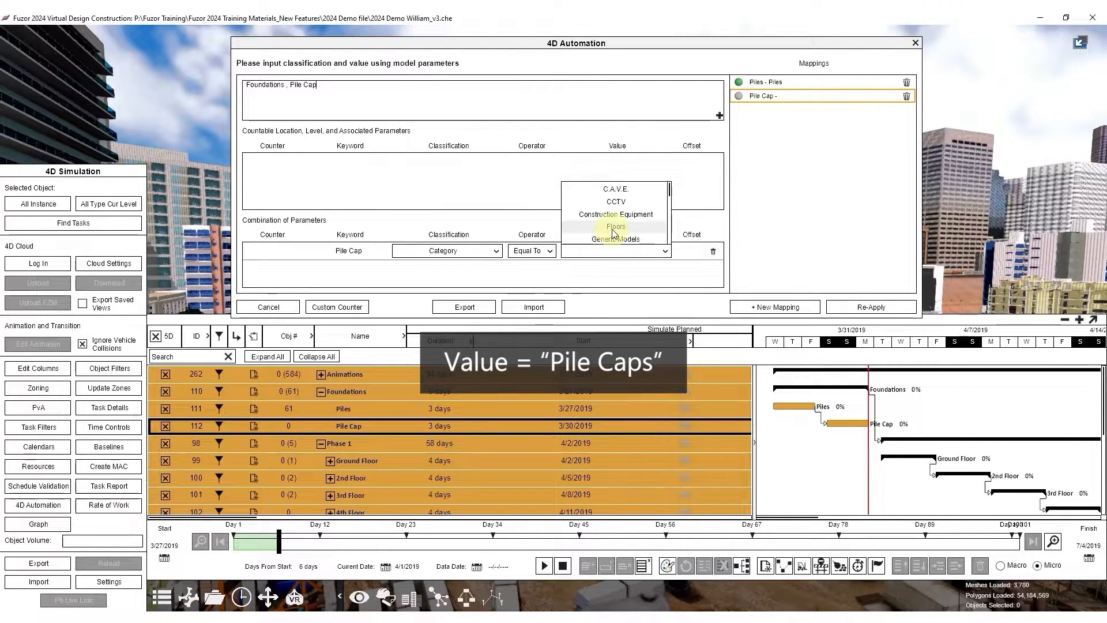
scroll(614, 230, down, 3)
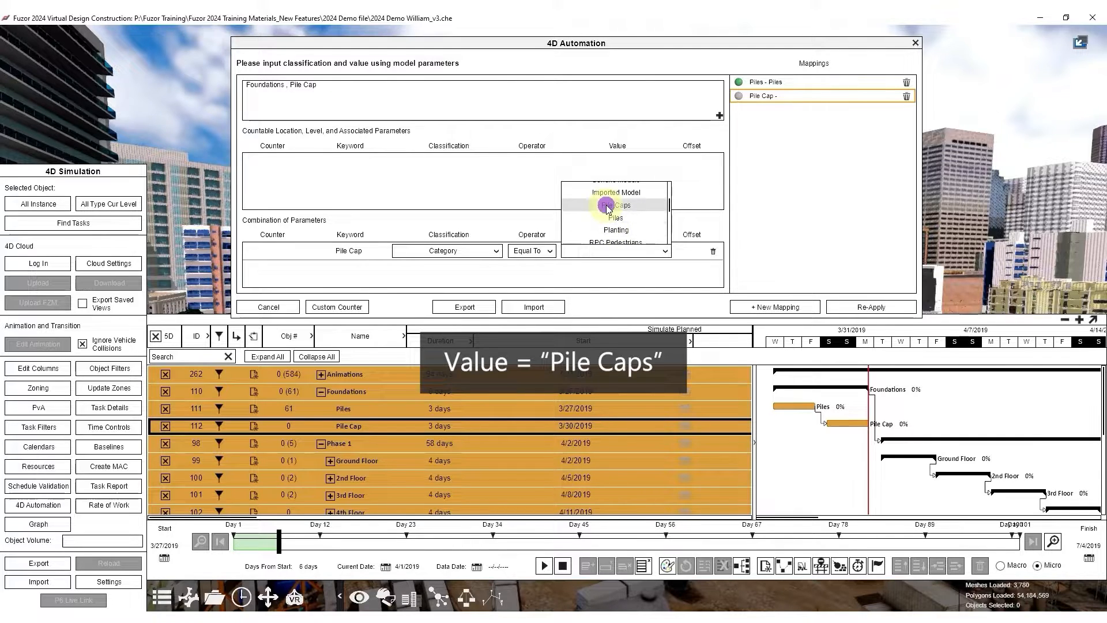
click(606, 204)
click(738, 96)
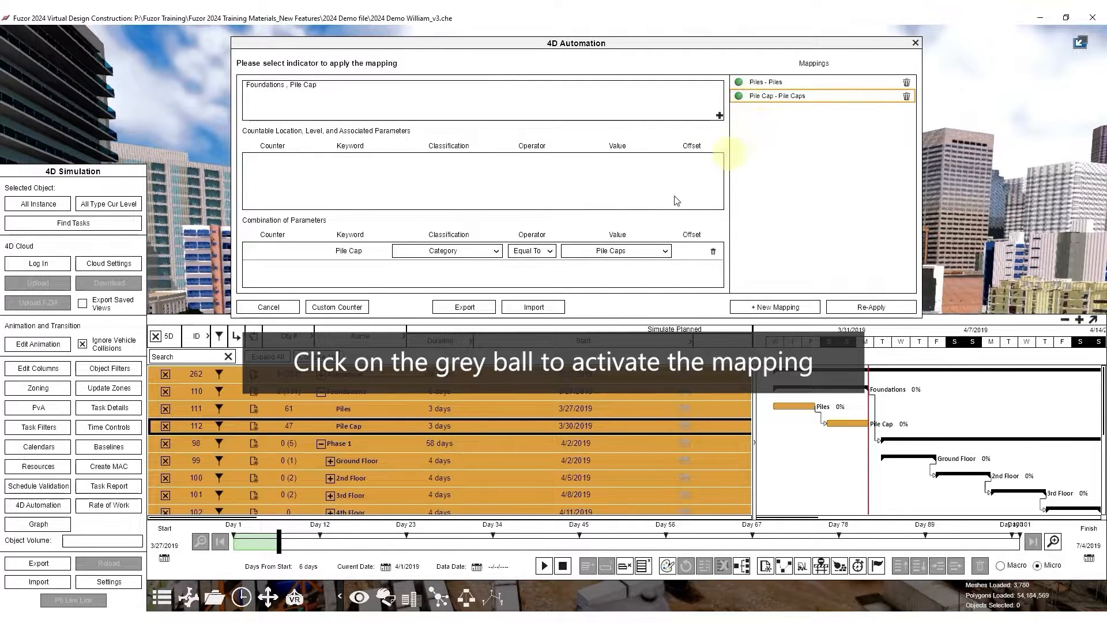
click(289, 423)
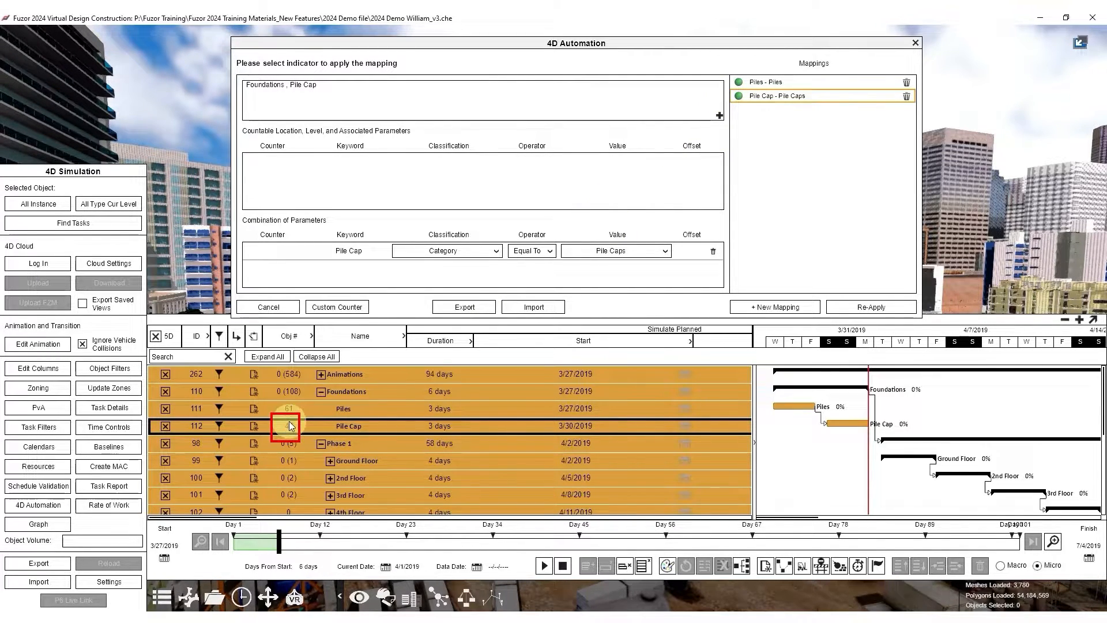
Step: Add a new mapping for the Floor task under Ground Floor in Phase 1, using the keyword Ground Floor as a parameter
scroll(362, 420, down, 1)
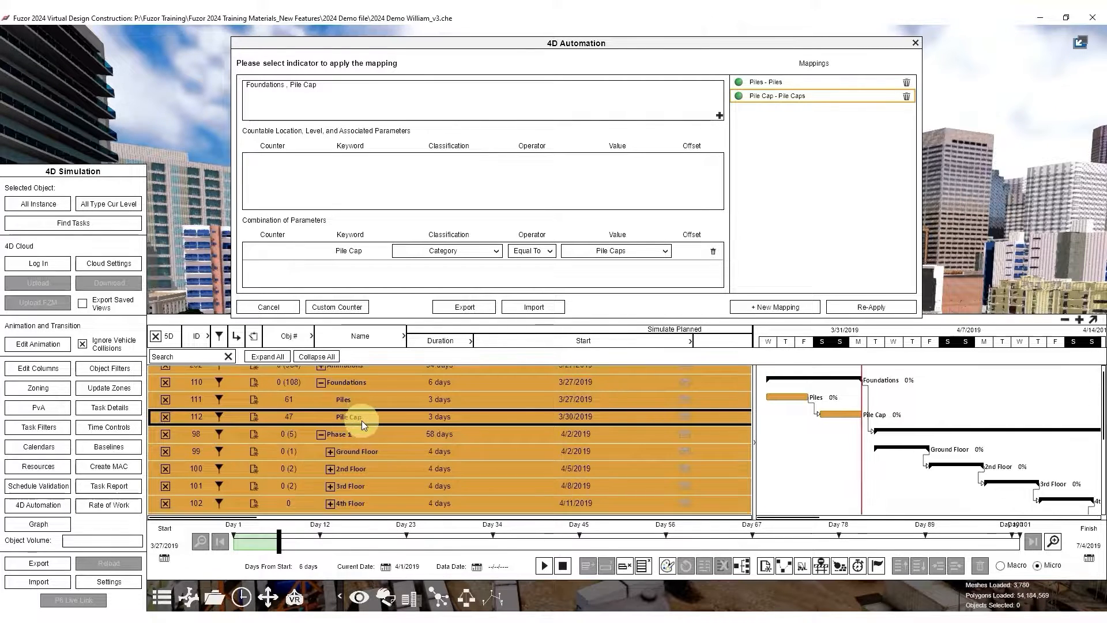
scroll(352, 427, down, 1)
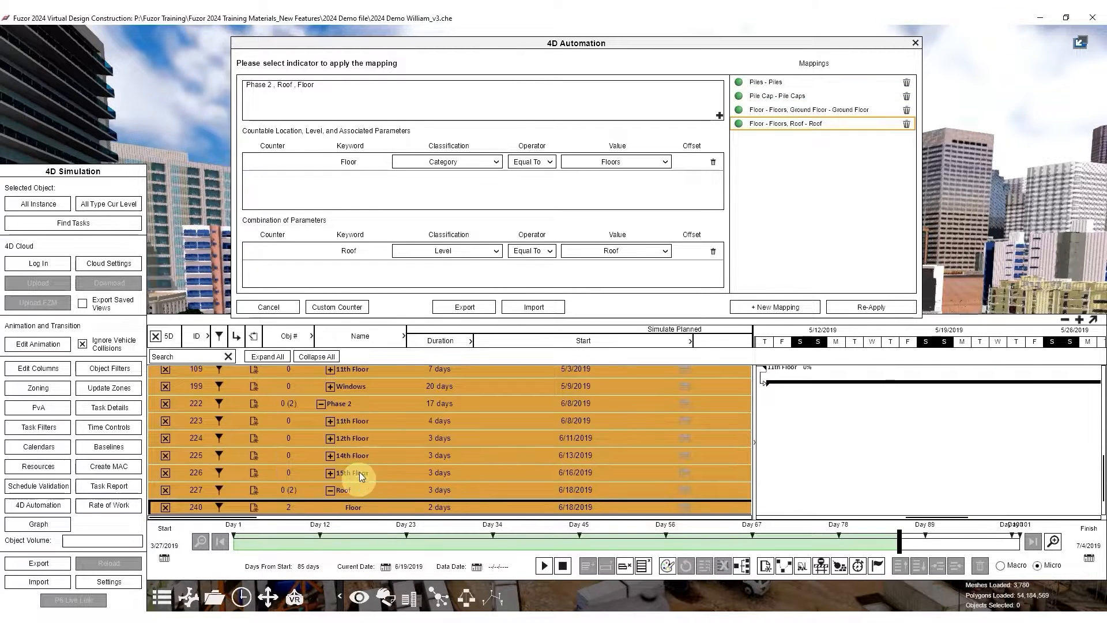
scroll(369, 436, up, 5)
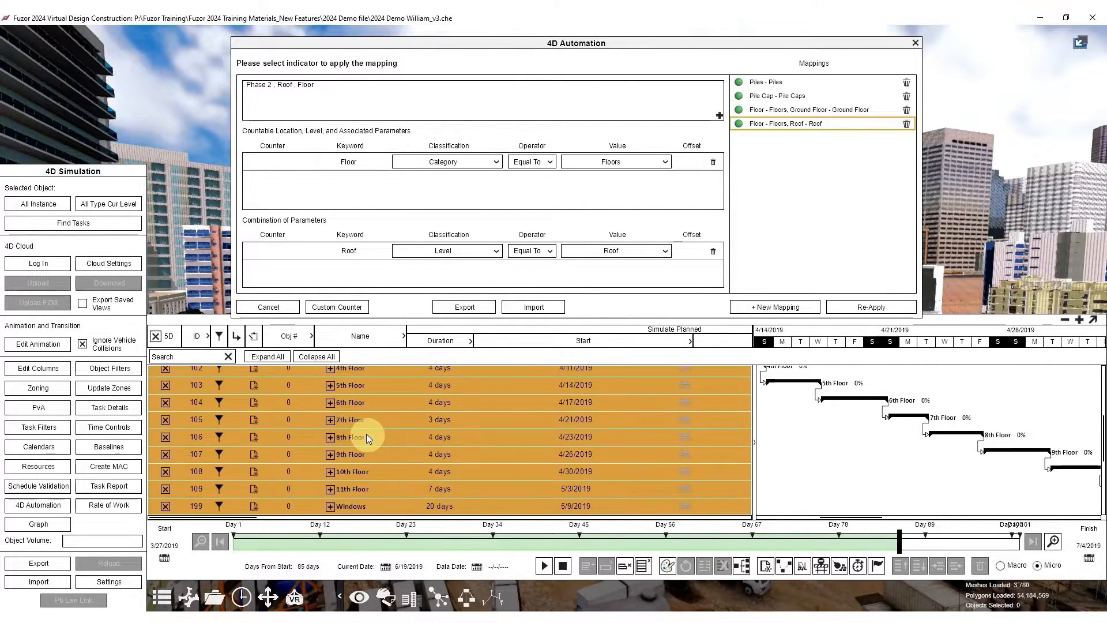
scroll(366, 436, up, 2)
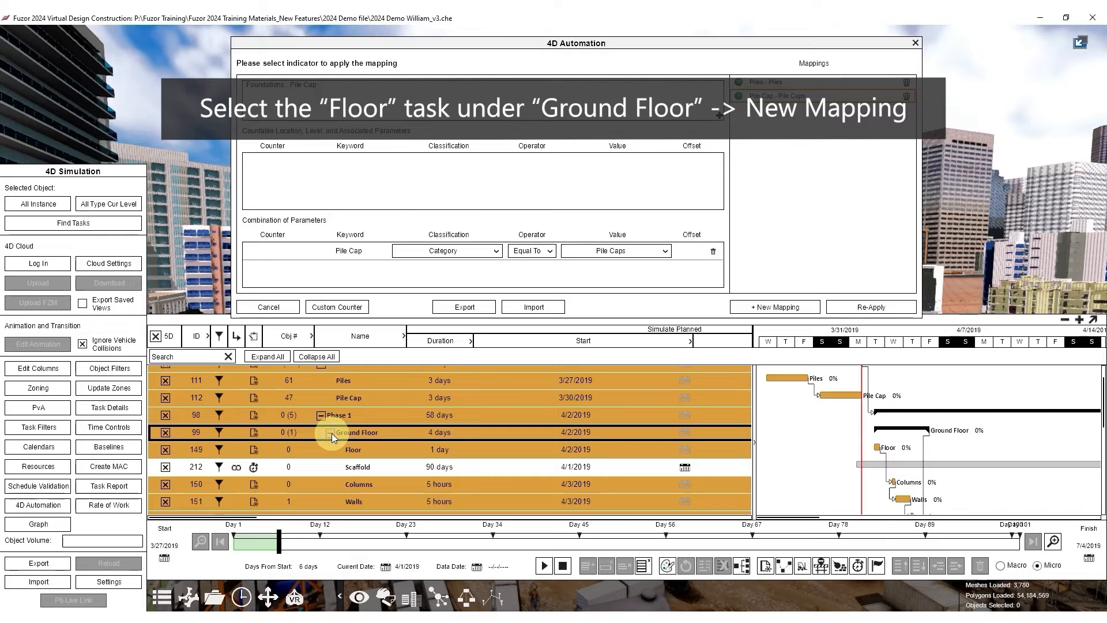
click(326, 449)
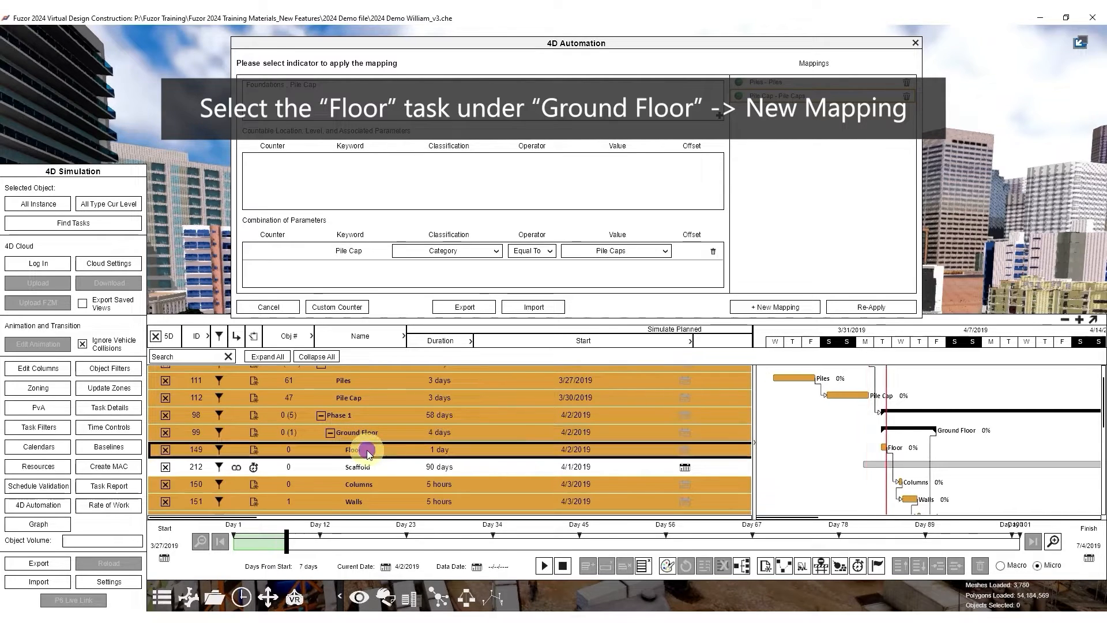
click(749, 306)
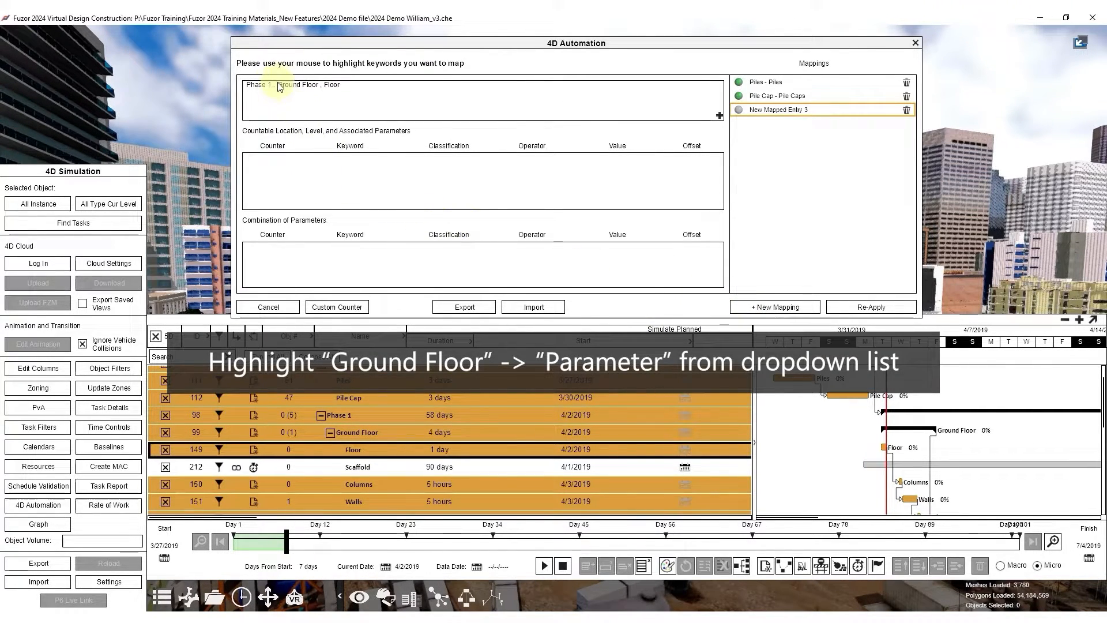
drag(279, 87, 321, 87)
click(350, 122)
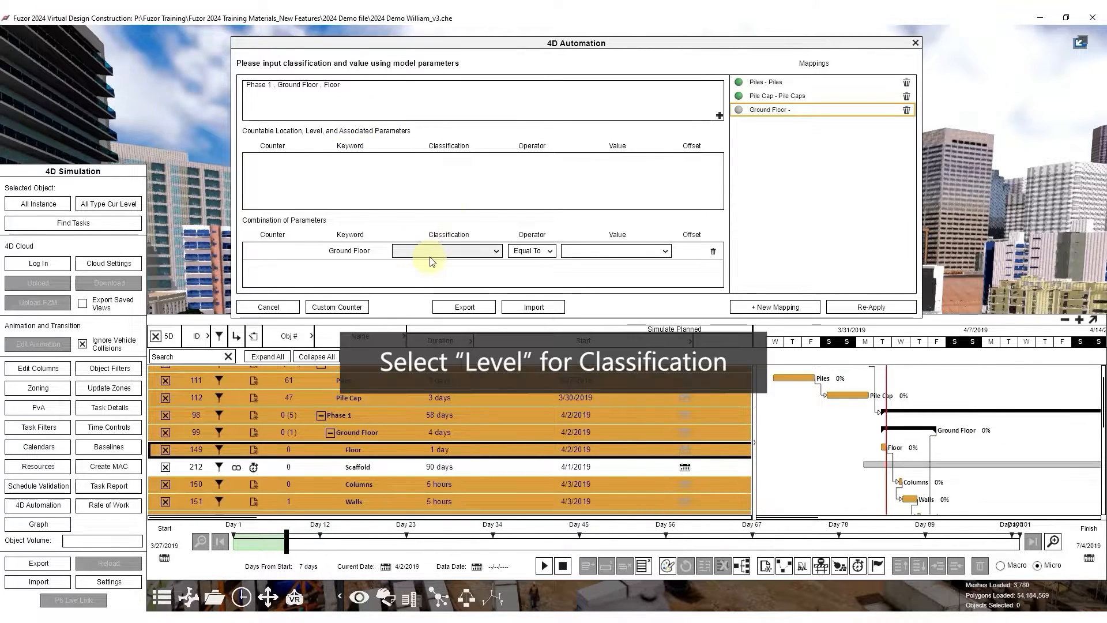
Step: Set the Ground Floor keyword to match Level Equal To Ground Floor
click(432, 261)
scroll(453, 208, down, 4)
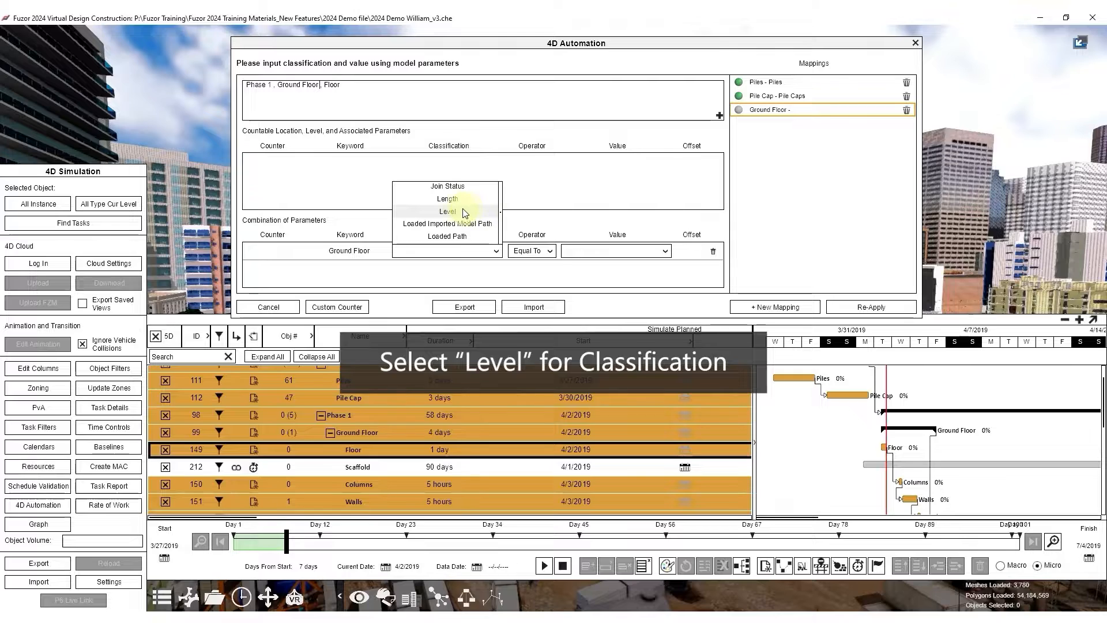
click(465, 213)
click(616, 251)
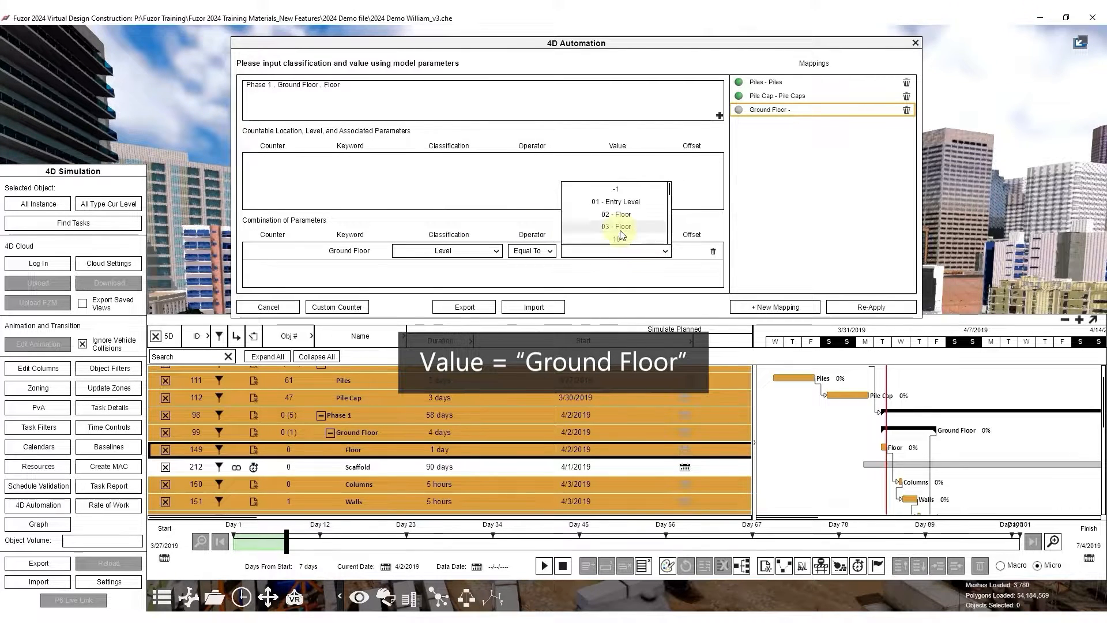
scroll(621, 233, down, 3)
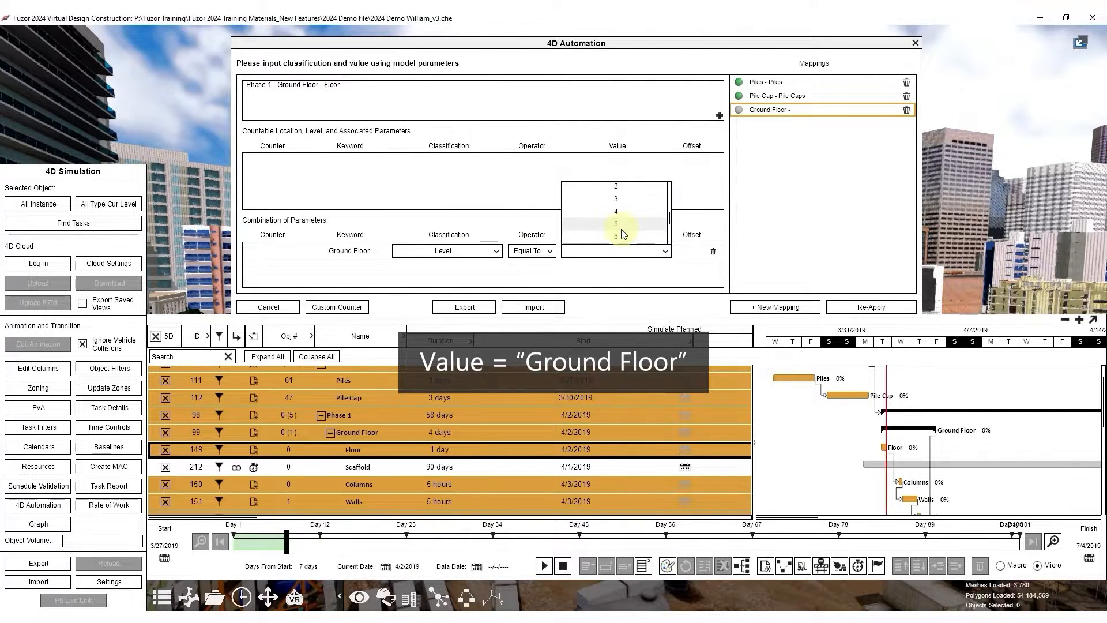
scroll(621, 234, down, 3)
click(621, 229)
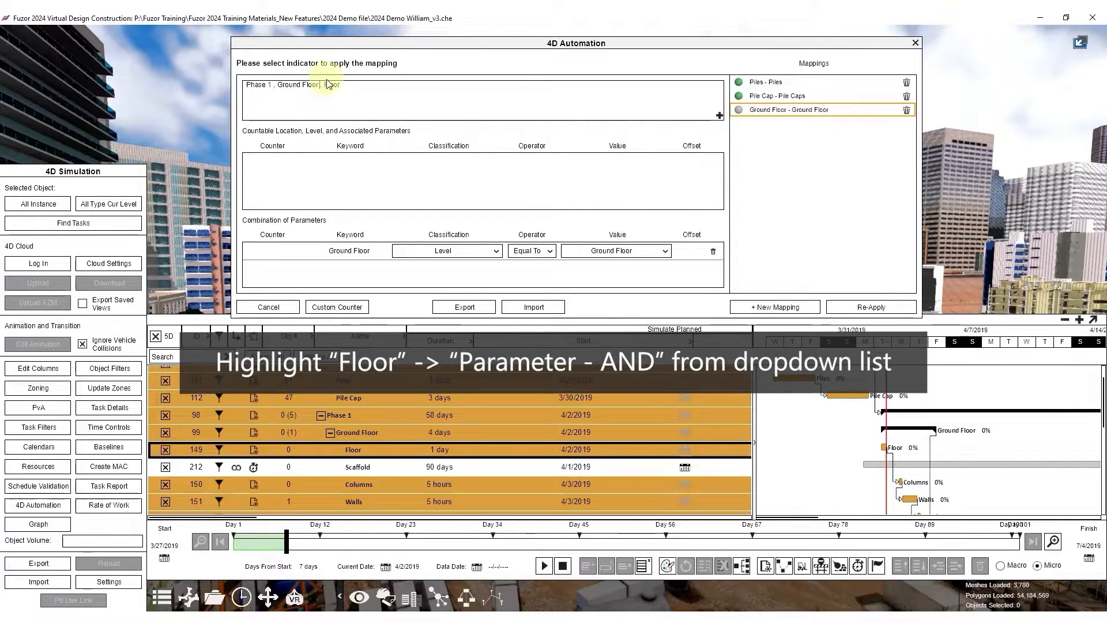
Step: Add the keyword Floor as Parameter - AND with Category Equal To Floors, and activate the Ground Floor mapping
drag(323, 85, 358, 92)
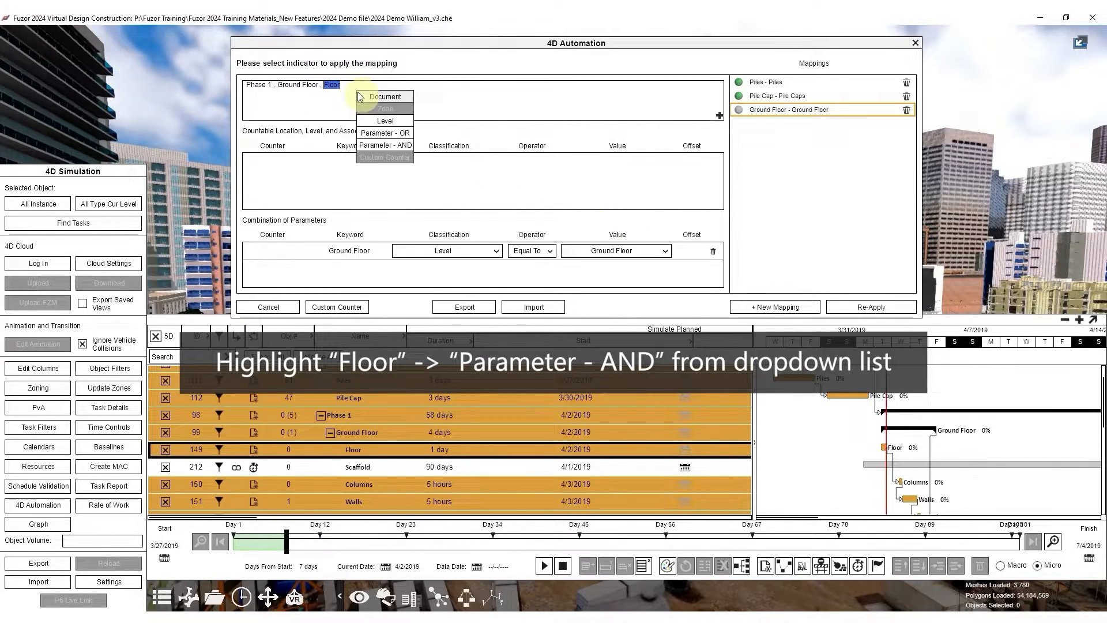
click(384, 144)
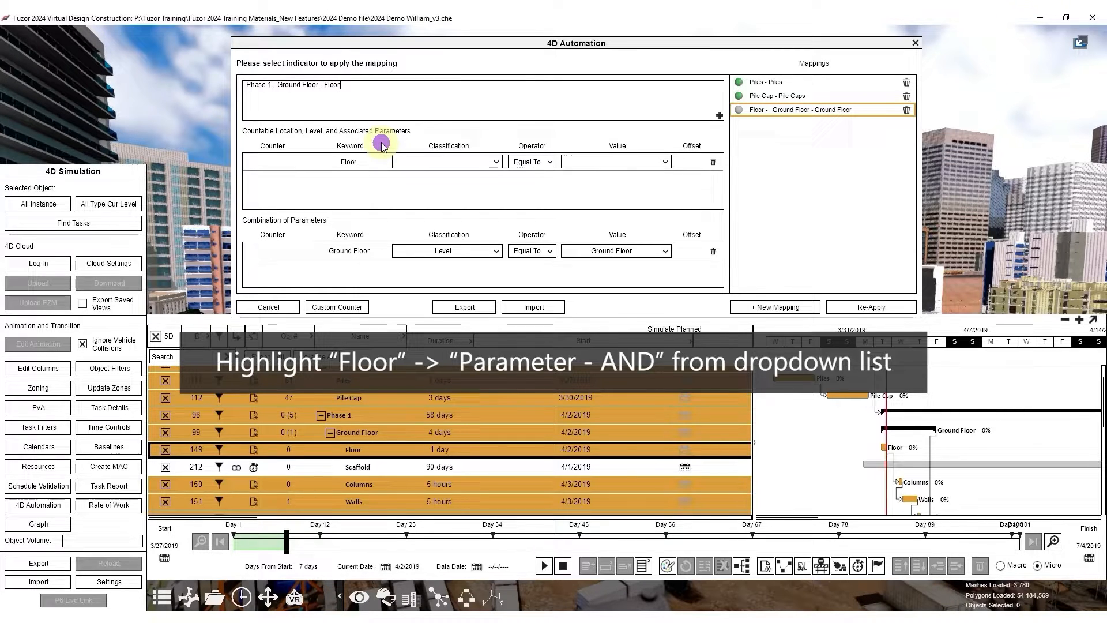
click(429, 162)
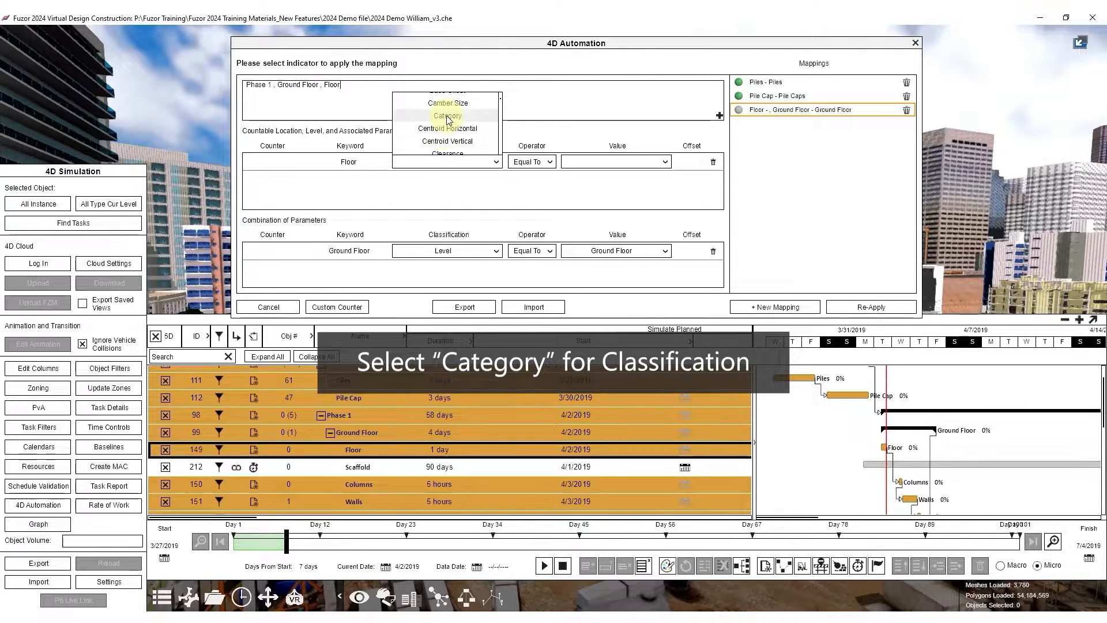
click(448, 115)
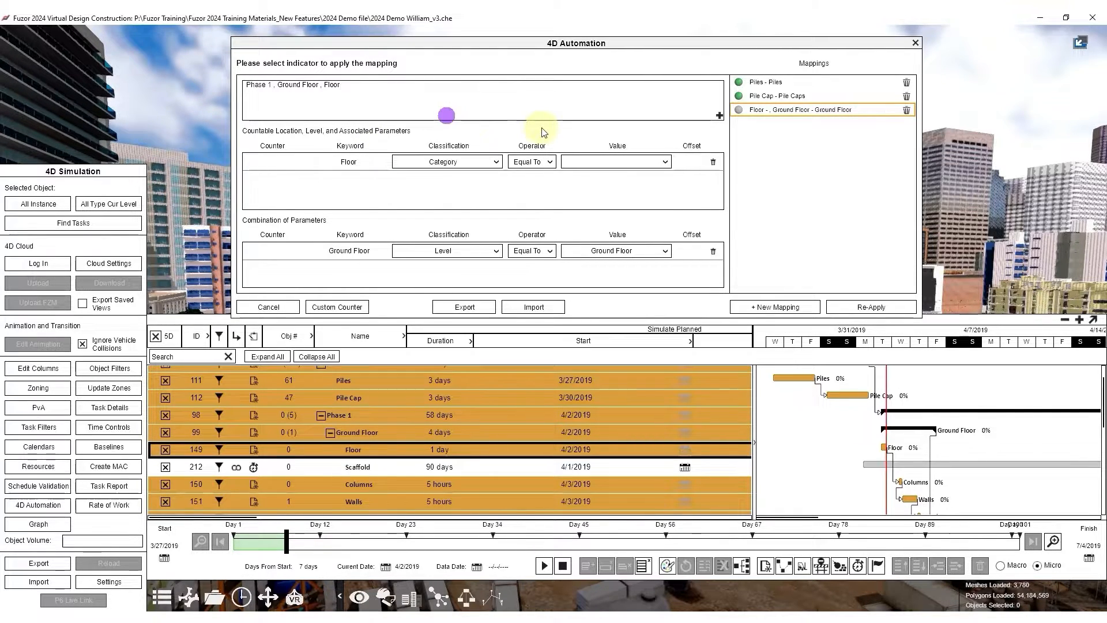
click(596, 161)
click(605, 138)
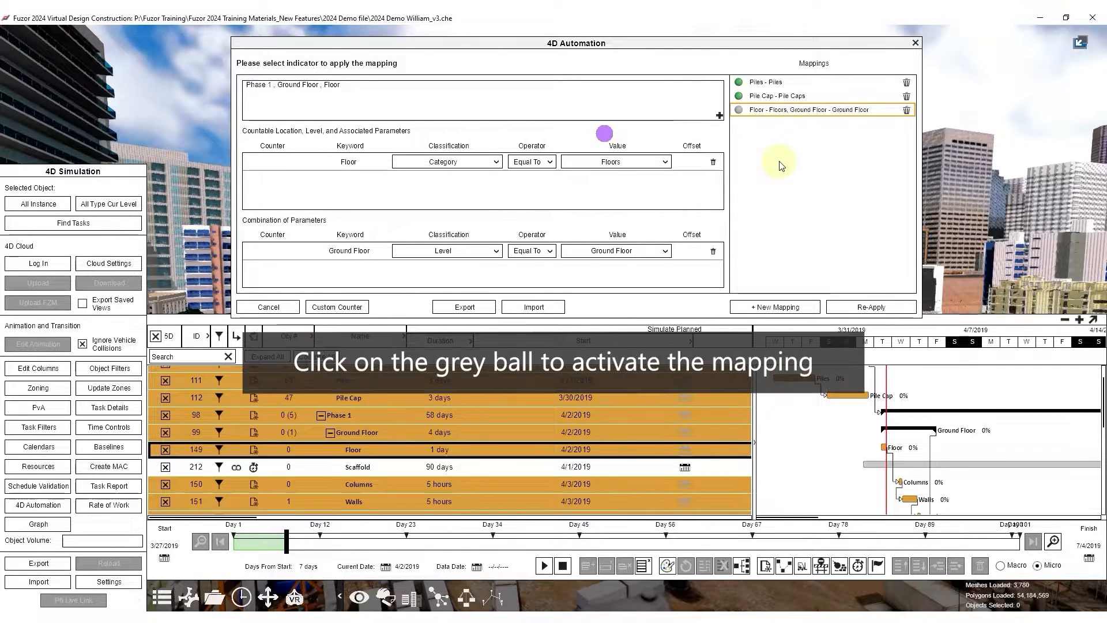
click(739, 109)
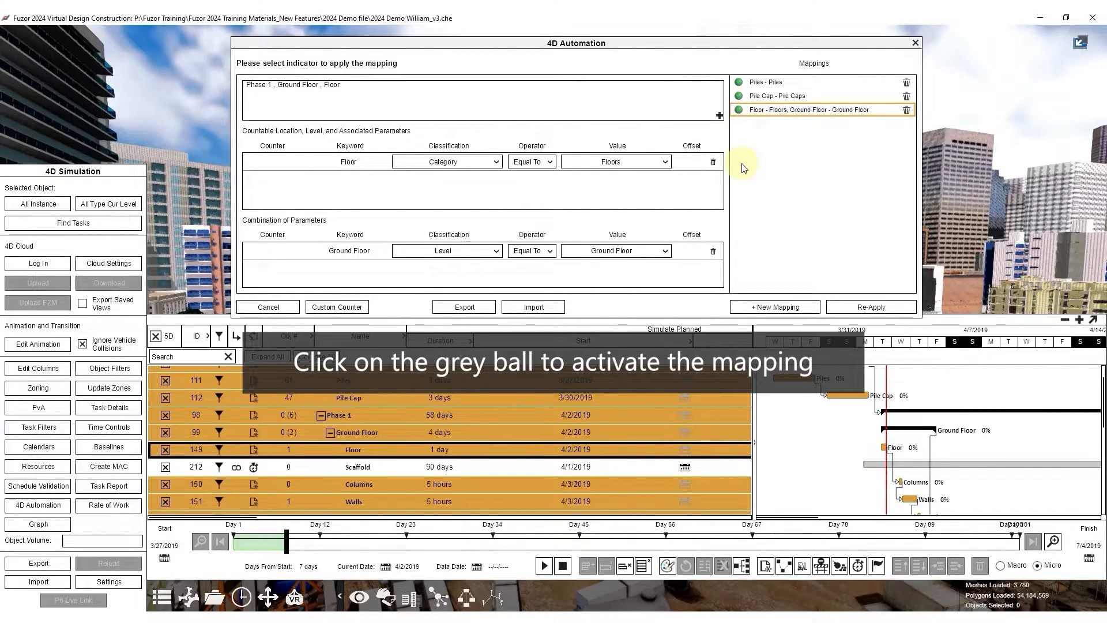
Step: Add a new mapping for the Floor task under Roof in Phase 2, using the keyword Roof as a parameter
click(331, 432)
scroll(376, 458, down, 2)
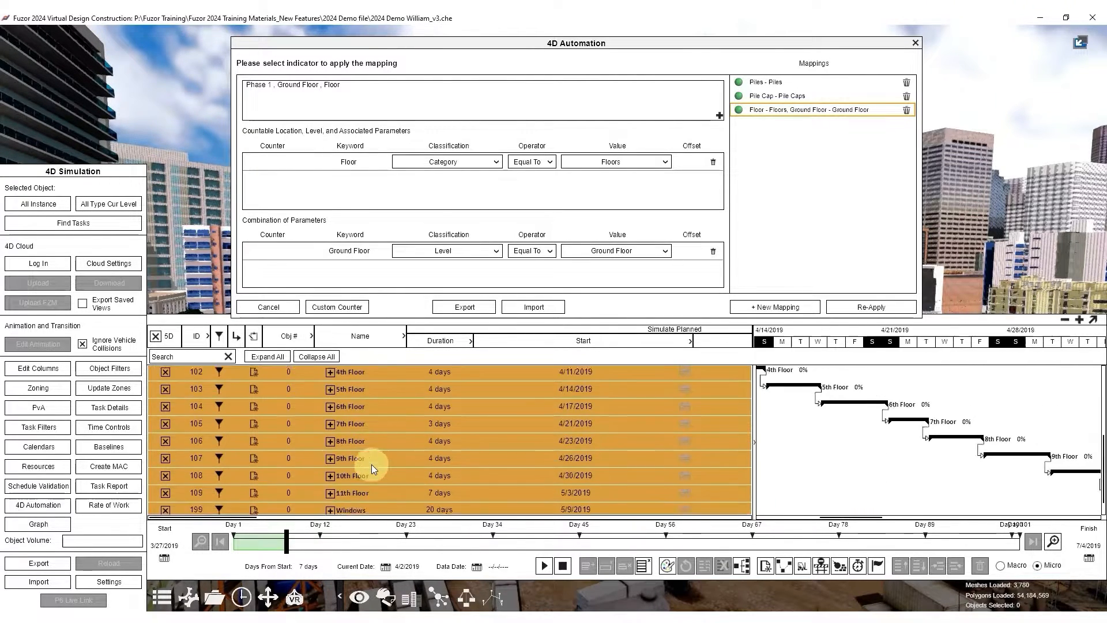
click(319, 507)
click(318, 507)
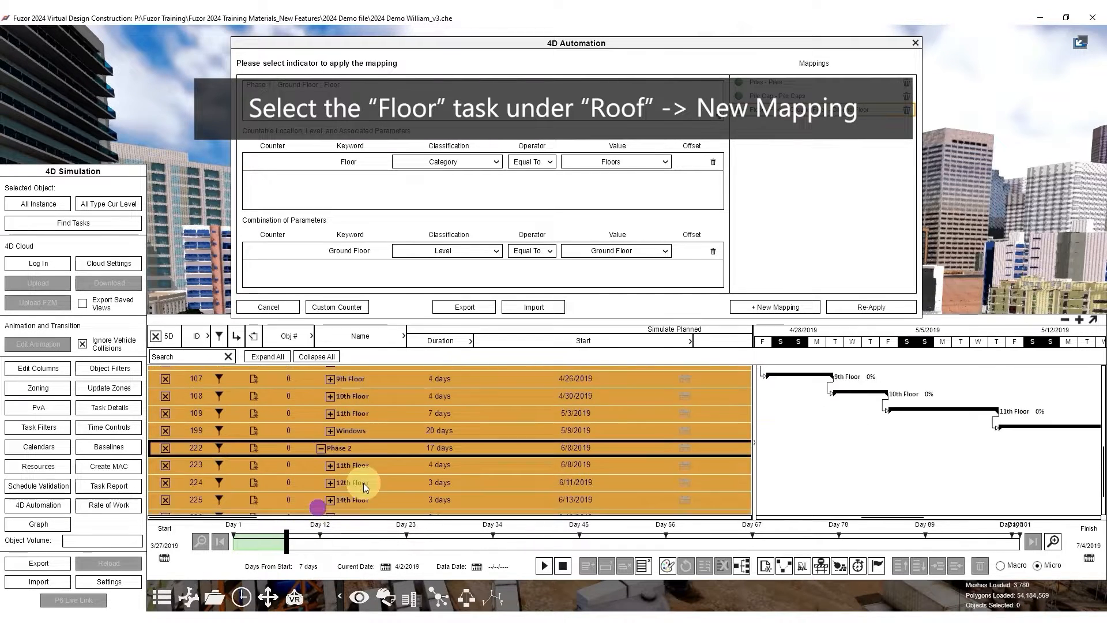
scroll(362, 481, down, 2)
click(334, 488)
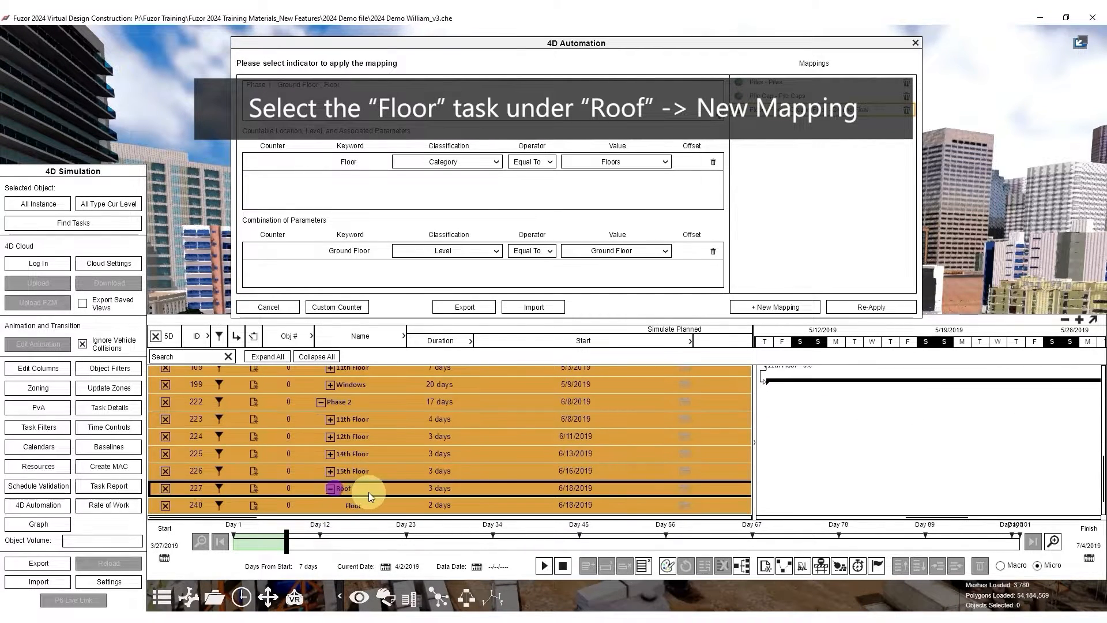
click(353, 471)
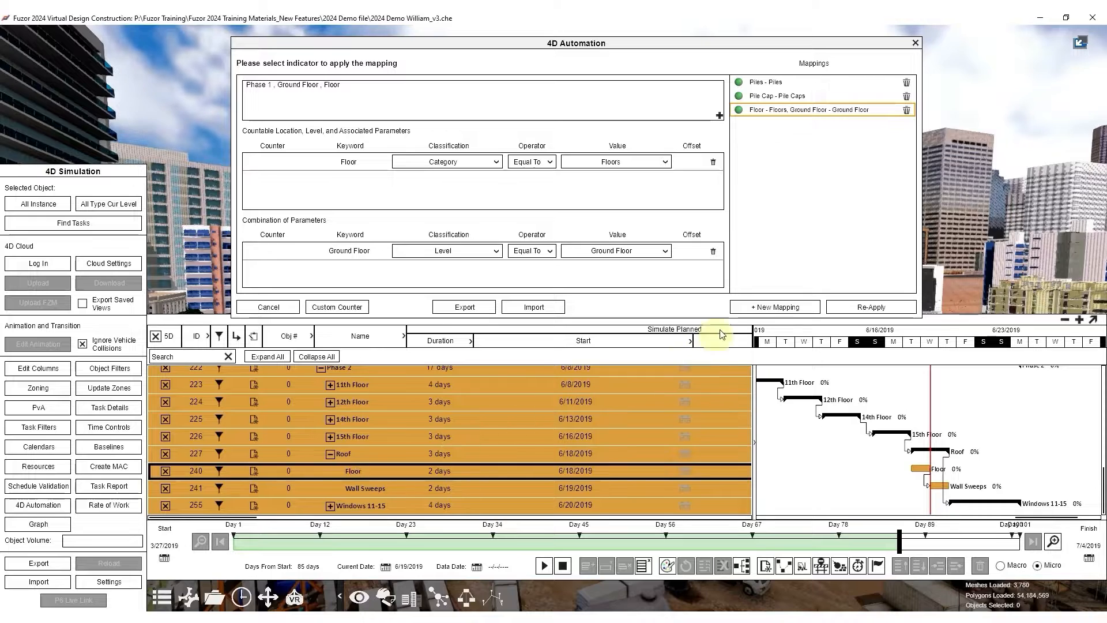
click(752, 307)
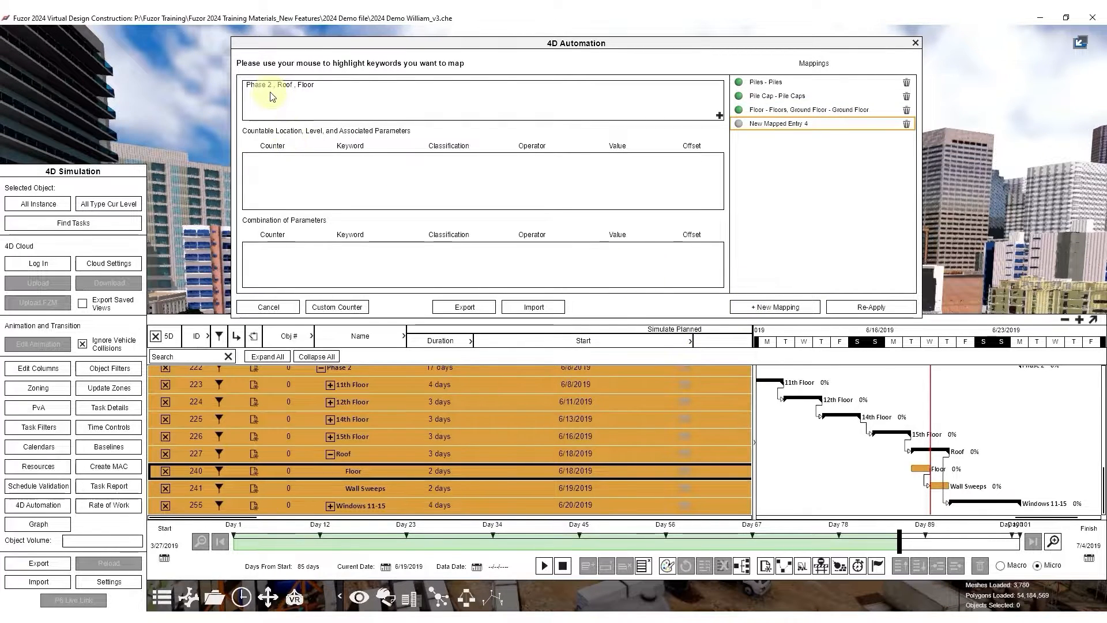
drag(277, 85, 295, 90)
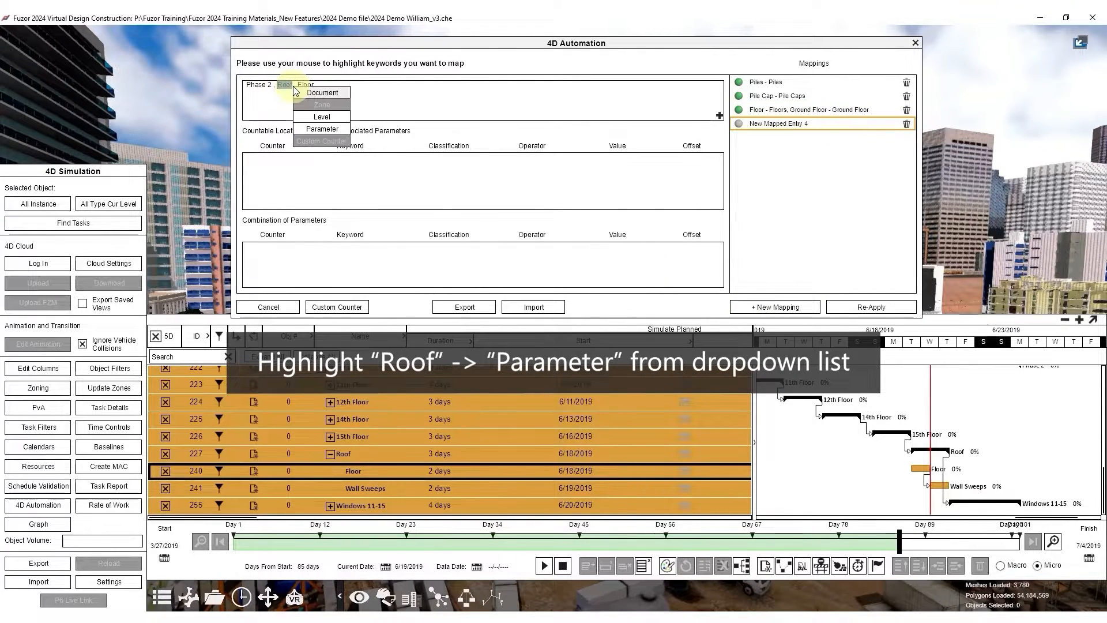
click(321, 130)
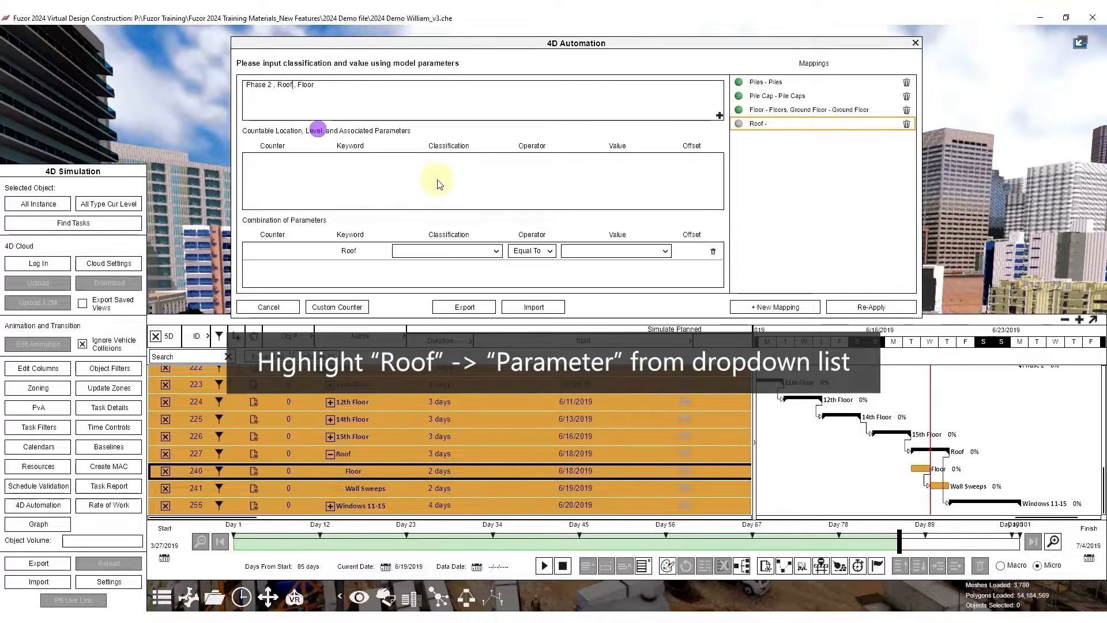
Step: Set the Roof keyword to match Level Equal To Roof
click(444, 251)
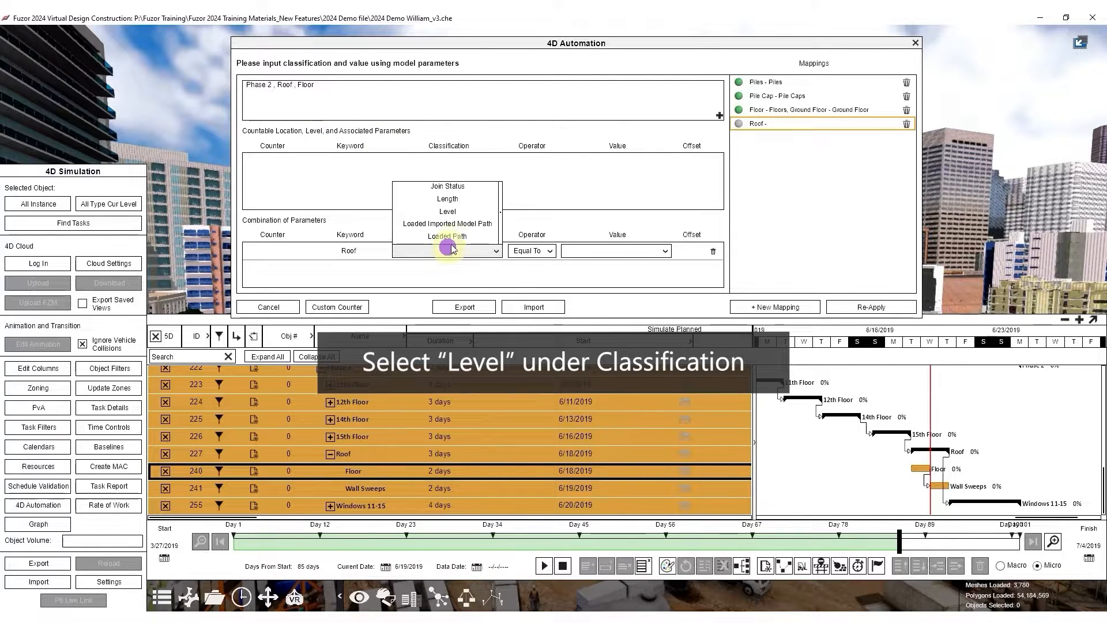
click(451, 212)
click(576, 250)
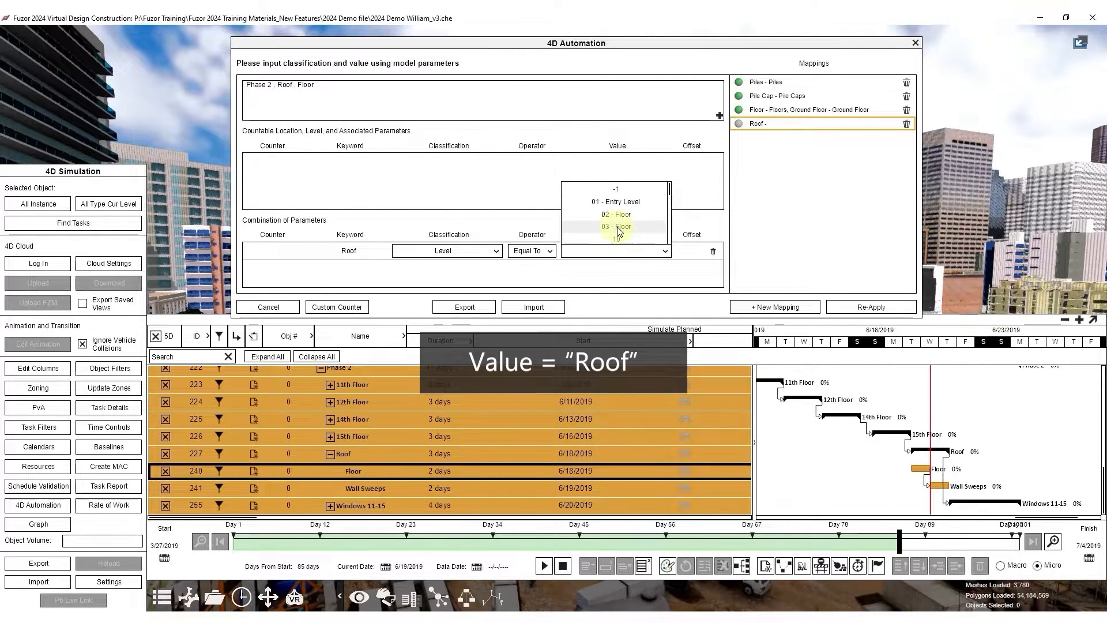
scroll(619, 231, down, 5)
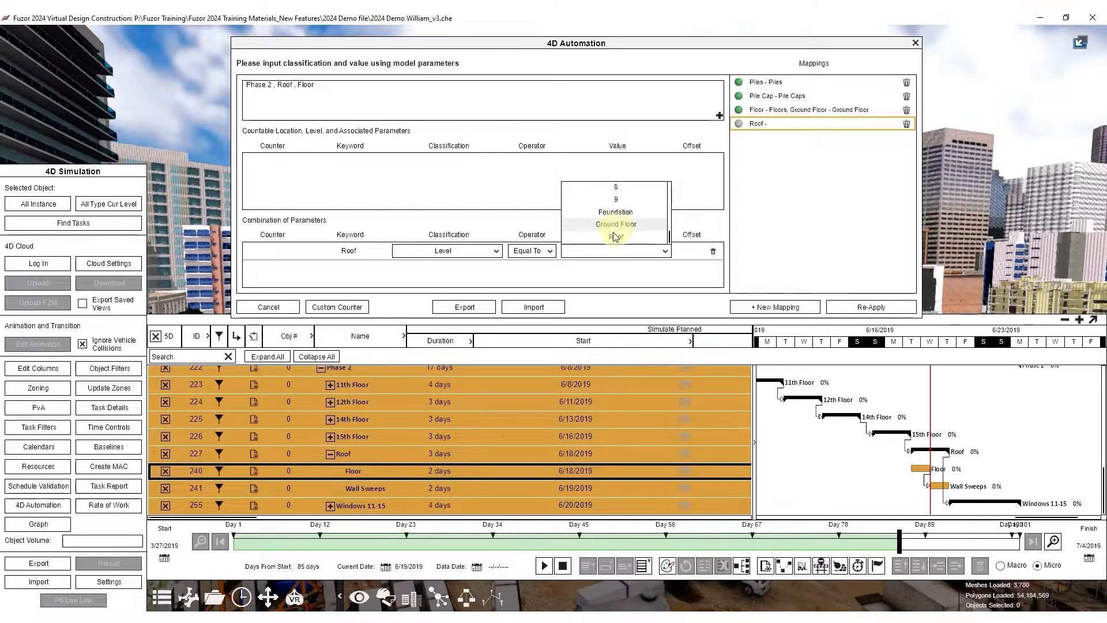
click(616, 237)
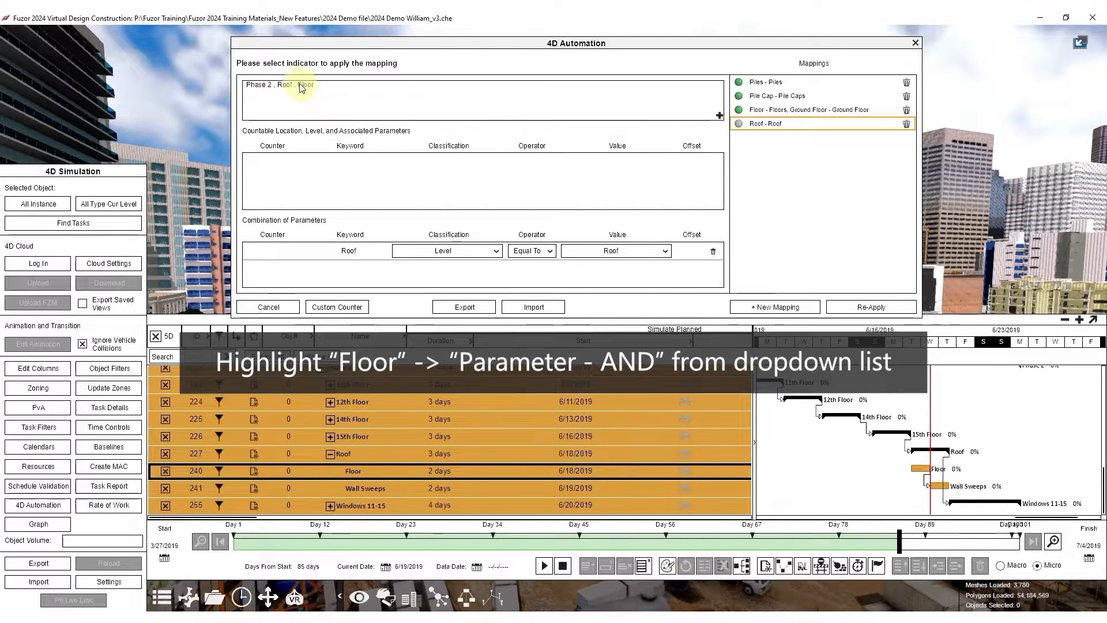
Step: Add the keyword Floor as Parameter - AND with Category Equal To Floors, and activate the Roof mapping
drag(297, 84, 320, 86)
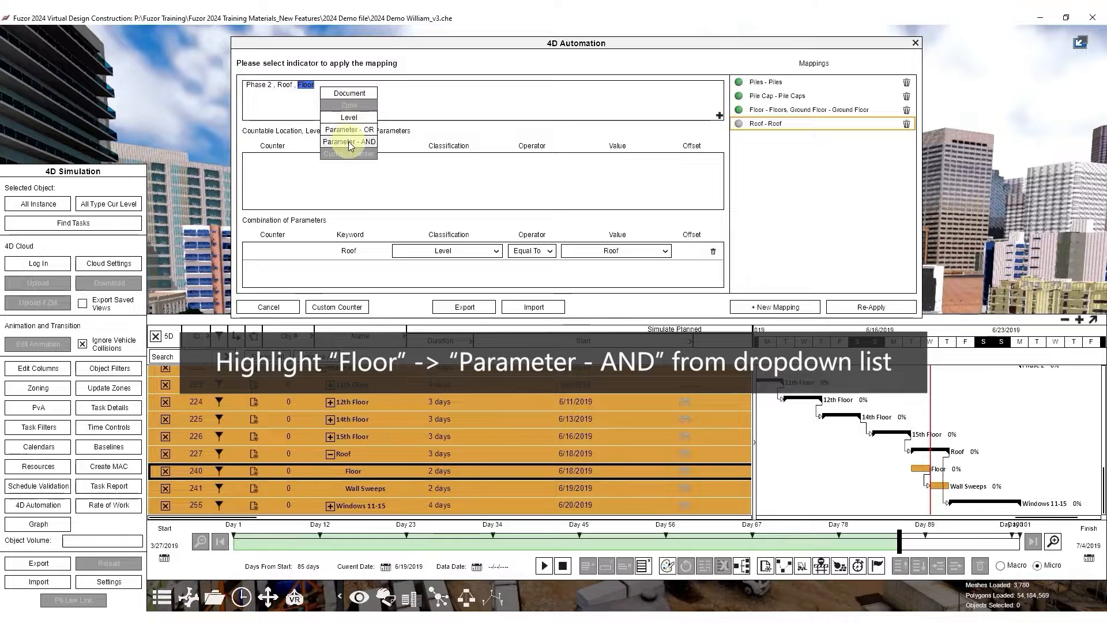
click(348, 142)
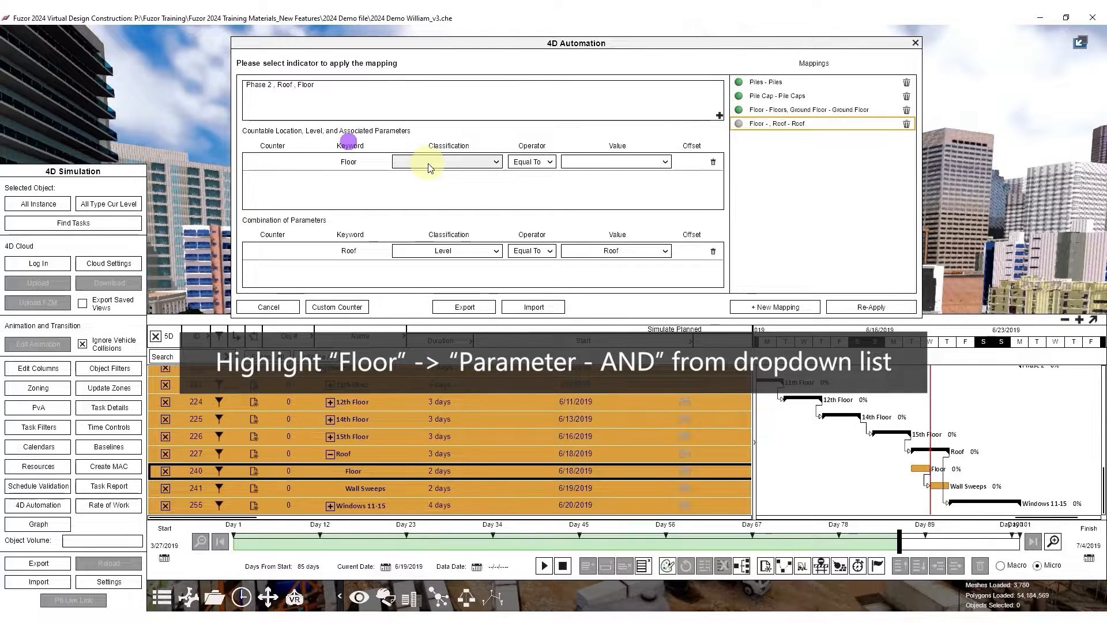
click(428, 168)
click(450, 115)
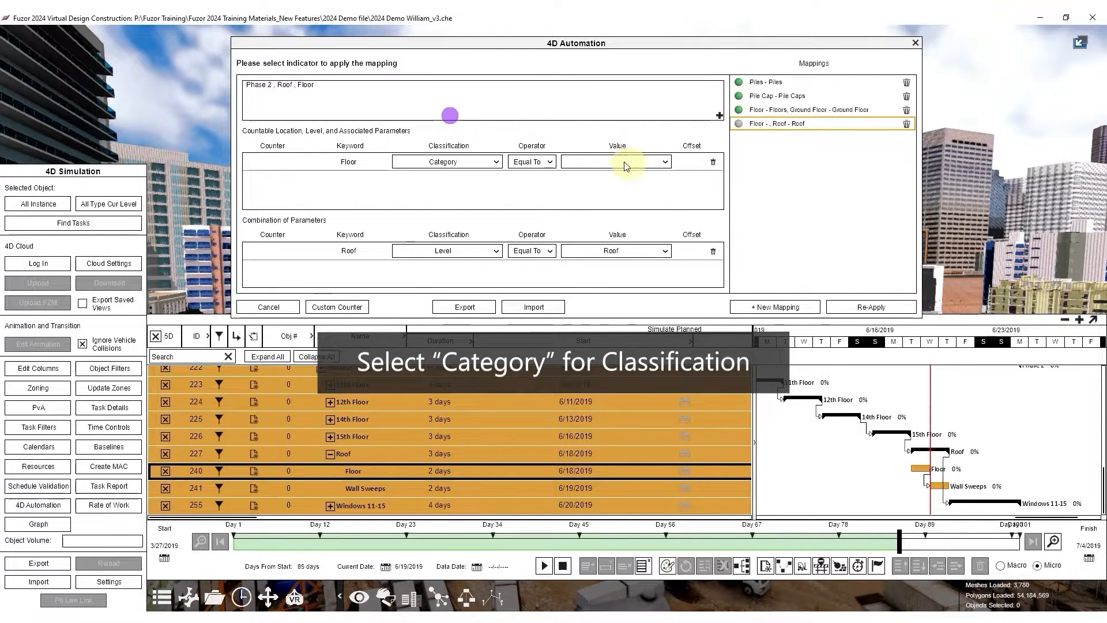
click(625, 167)
click(615, 136)
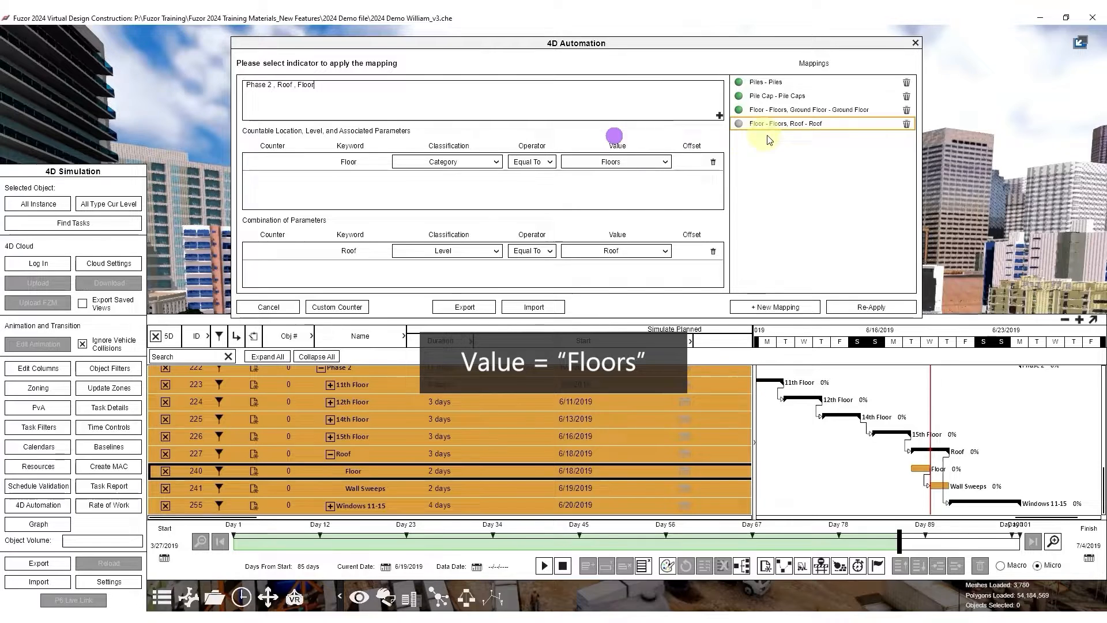
click(738, 124)
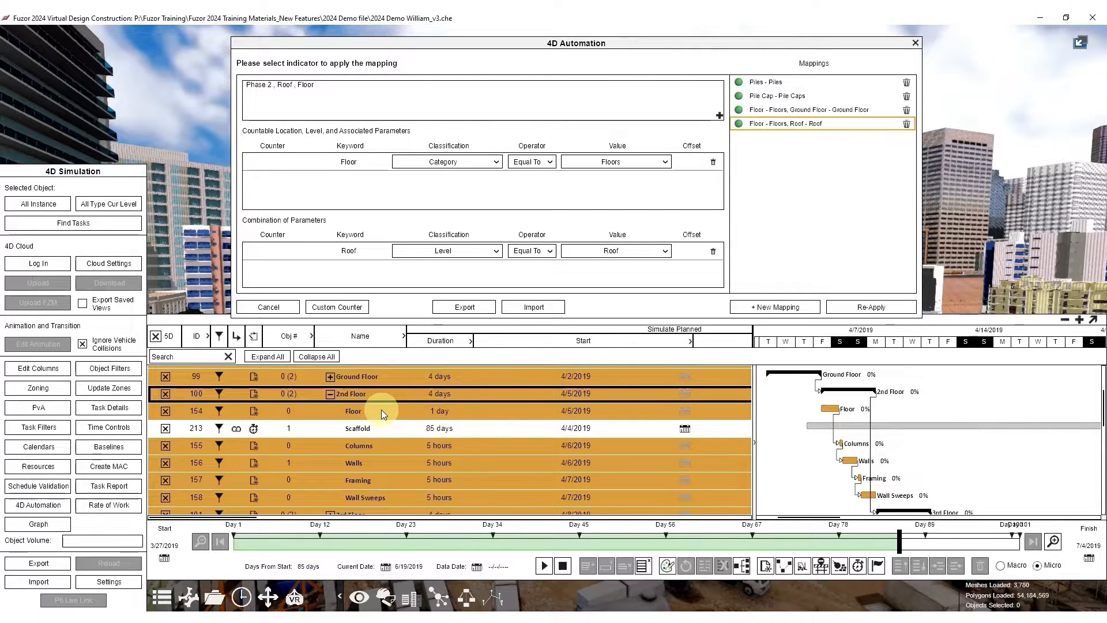
click(382, 410)
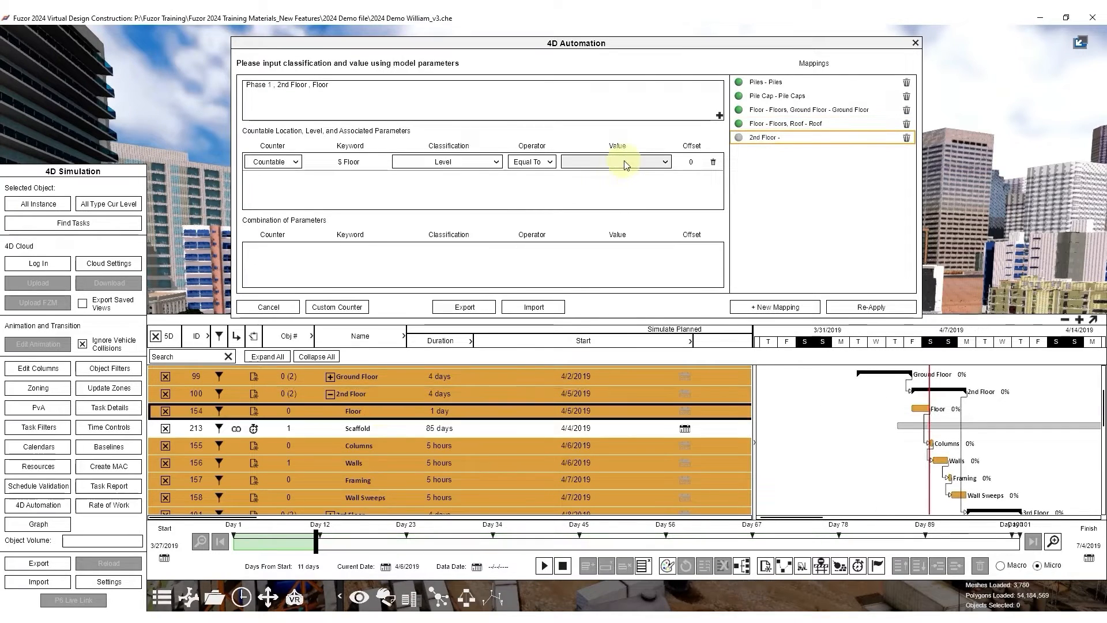
click(623, 163)
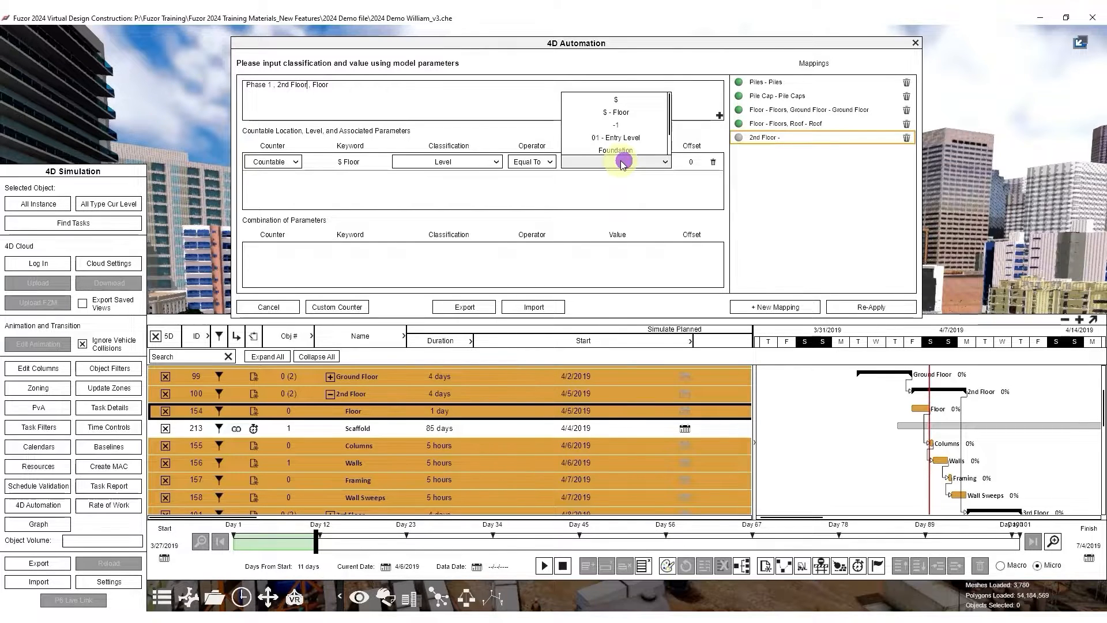
click(620, 103)
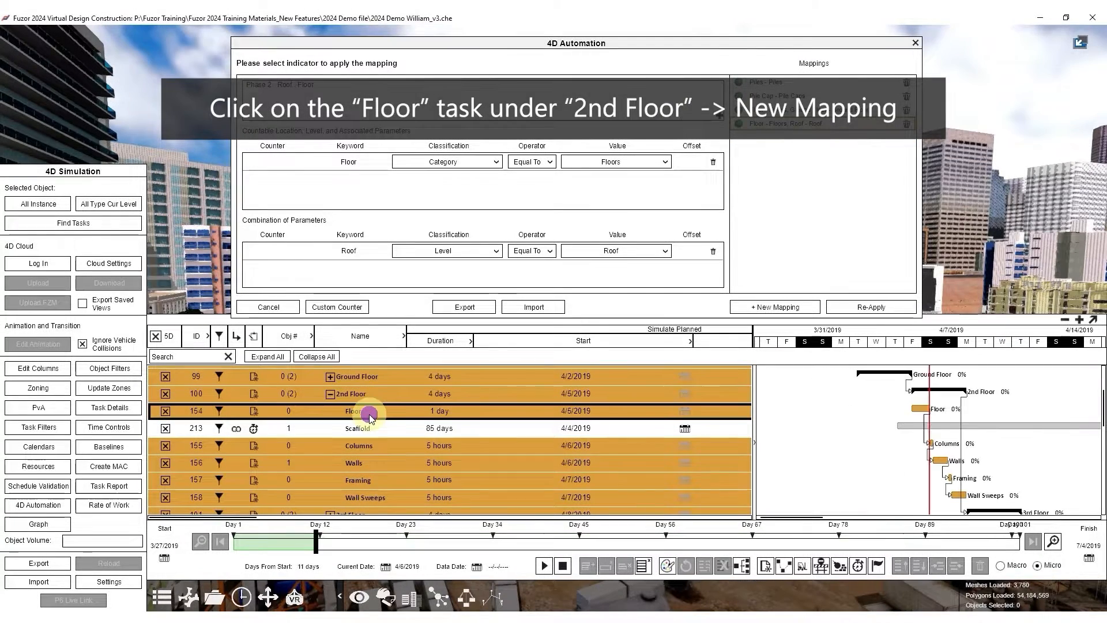
Step: Add a new mapping for the Floor task under 2nd Floor in Phase 1, using the keyword 2nd Floor as a parameter
click(370, 414)
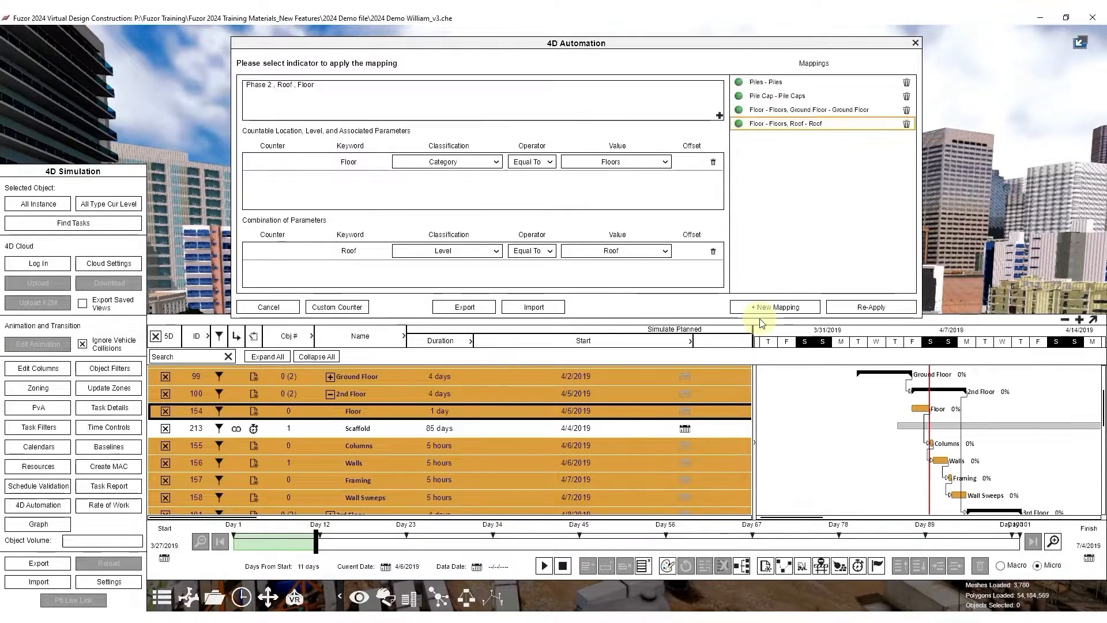
click(749, 308)
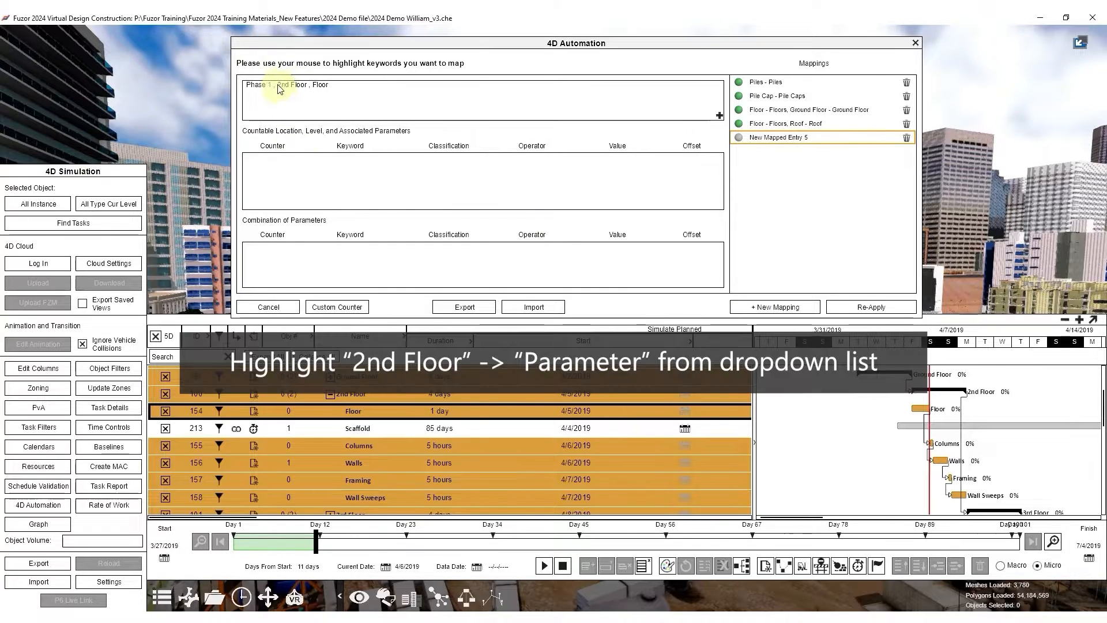
drag(278, 85, 310, 89)
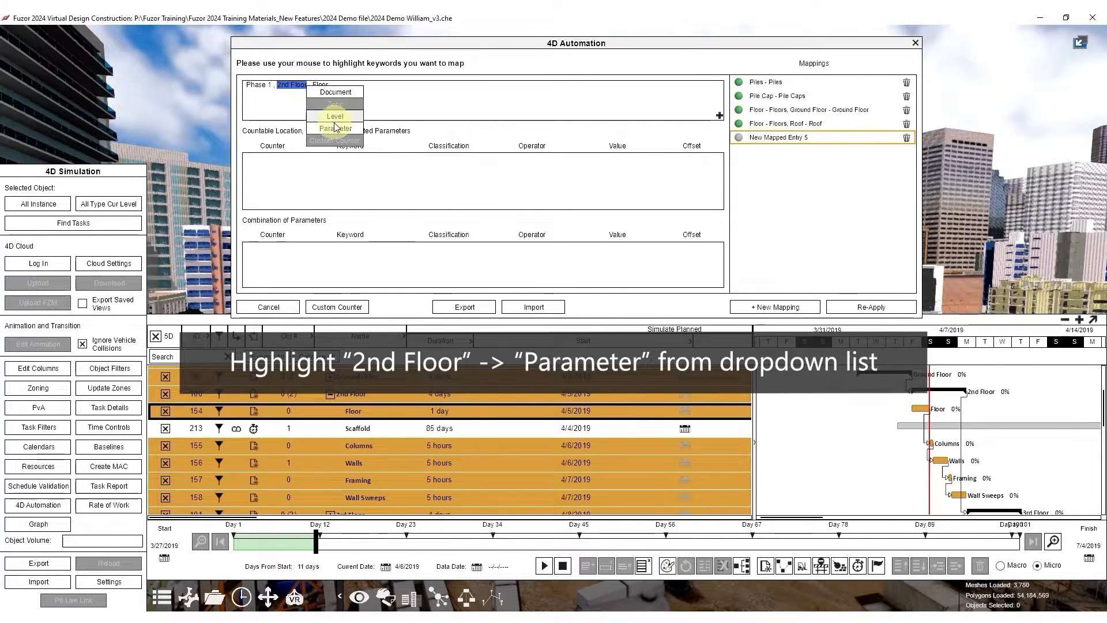
click(330, 127)
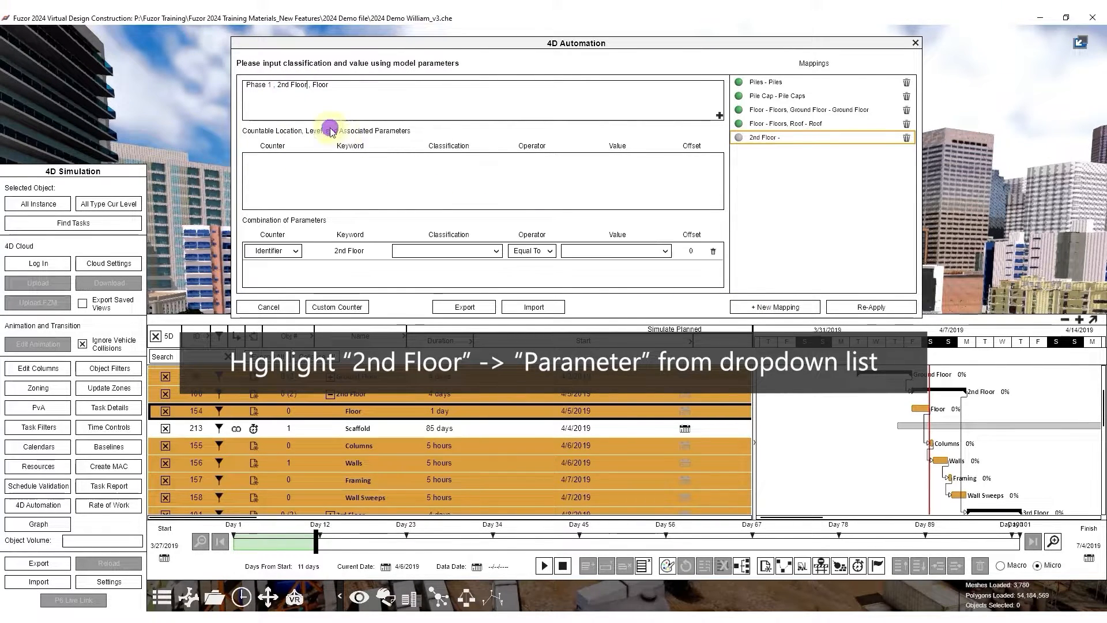
Step: Classify the 2nd Floor keyword by Level and look through the available level values
click(432, 251)
click(447, 212)
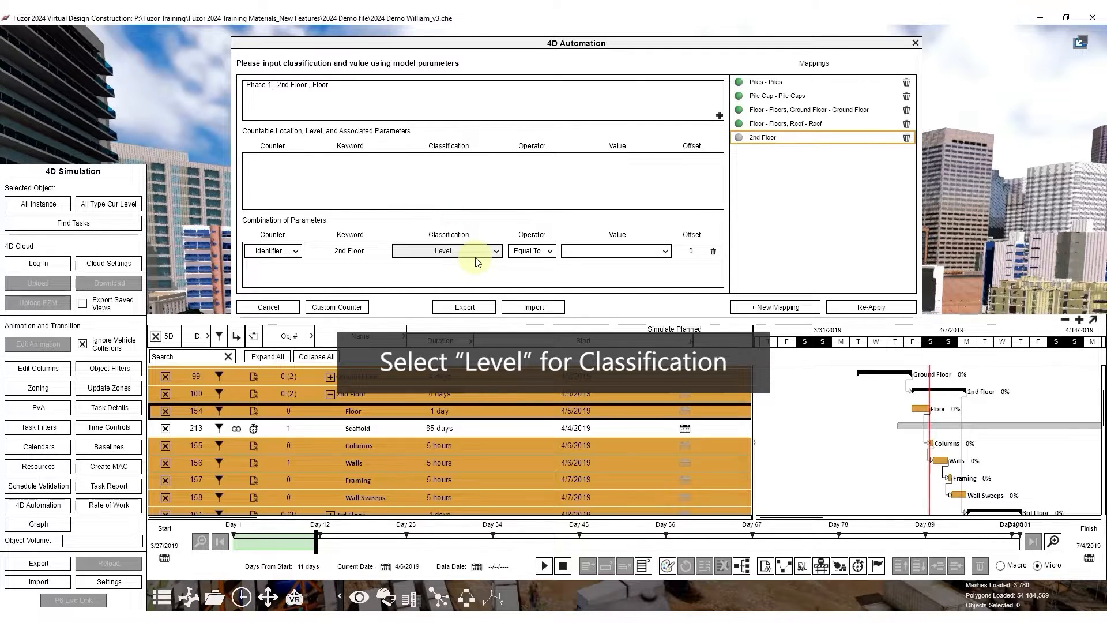
click(605, 250)
scroll(628, 223, down, 5)
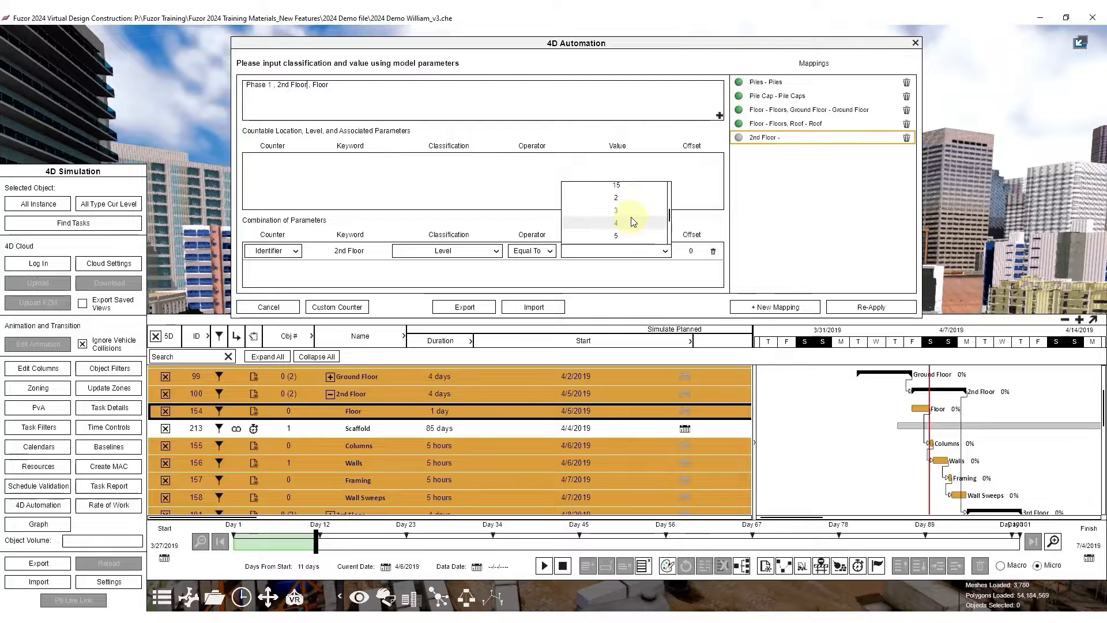
scroll(632, 222, down, 1)
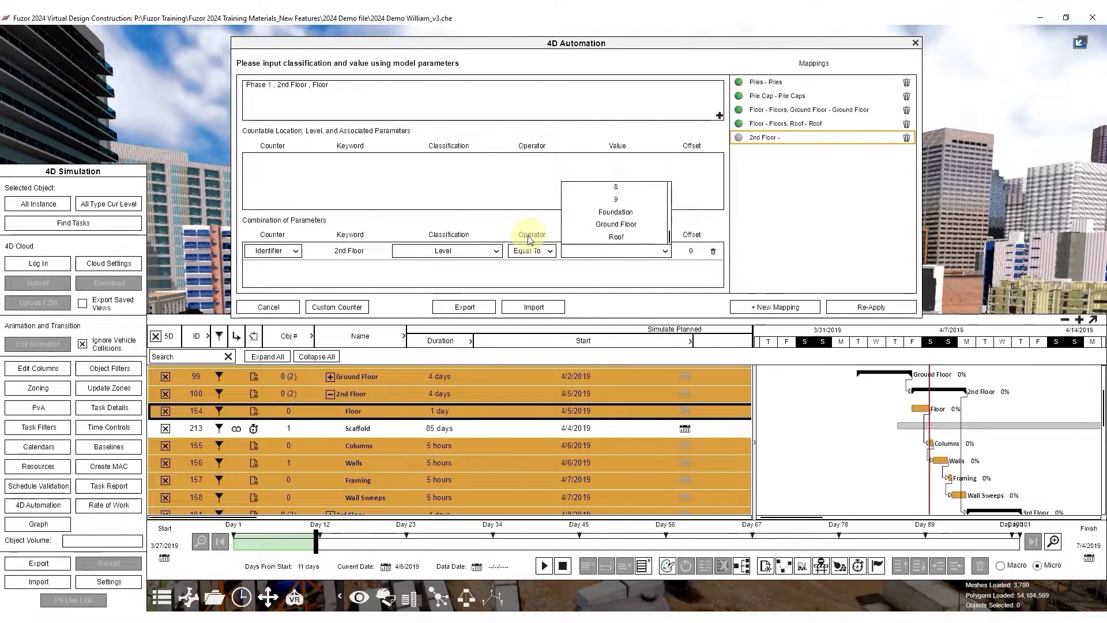
Step: Make the 2nd Floor keyword Countable and match it to Level Equal To $
click(274, 250)
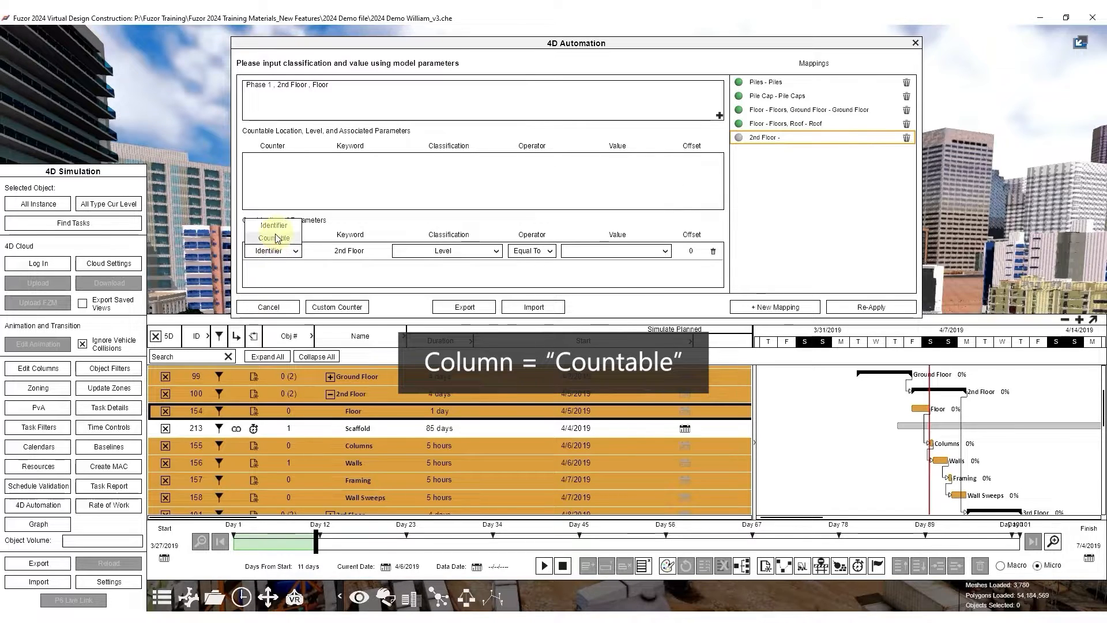
click(275, 237)
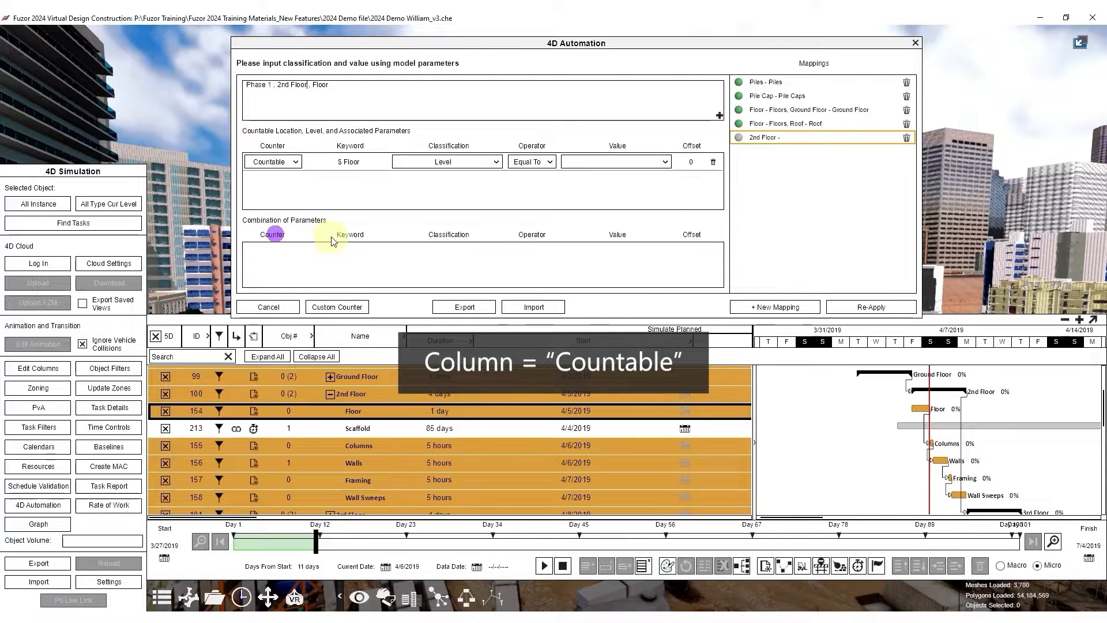
click(624, 162)
click(618, 101)
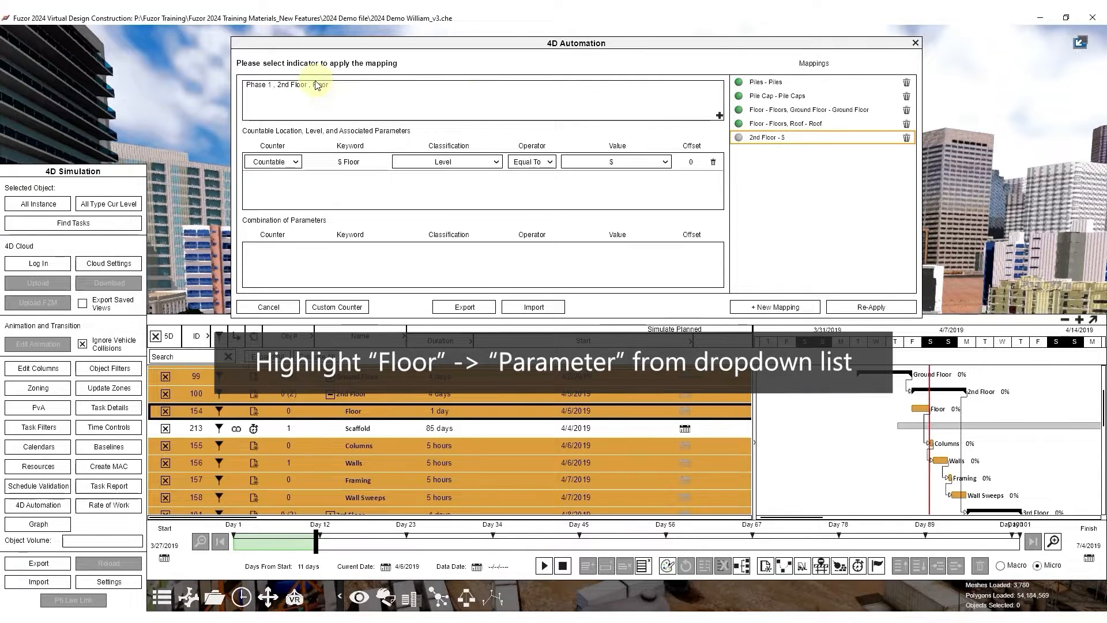
Step: Add the keyword Floor as Parameter with Category Equal To Floors, and activate the 2nd Floor mapping
drag(313, 85, 352, 94)
right_click(351, 94)
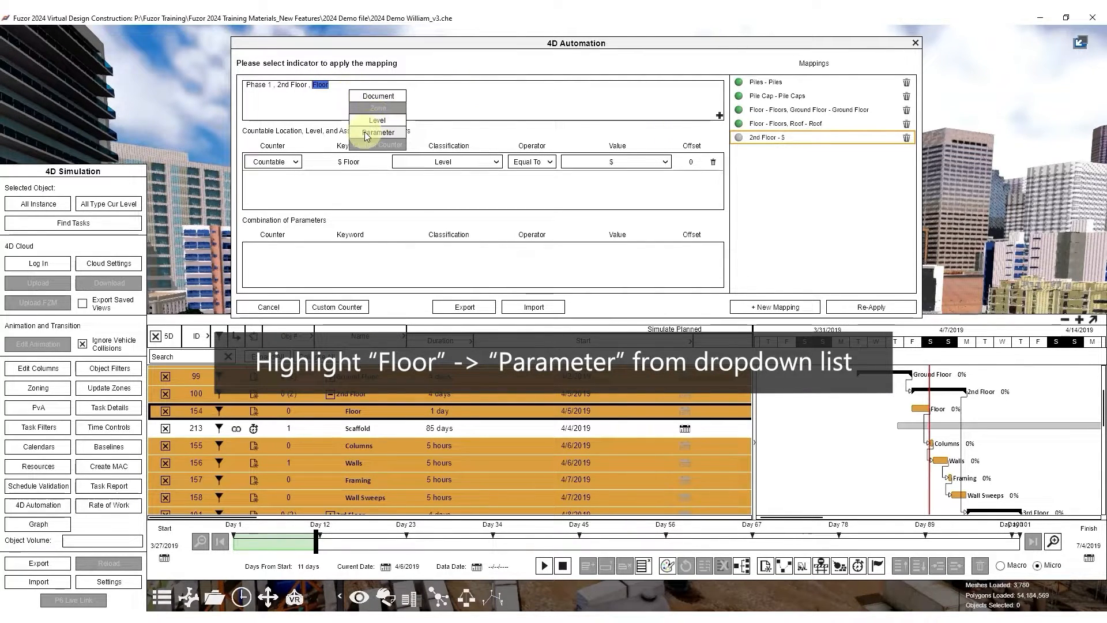
click(366, 131)
click(452, 259)
scroll(452, 225, up, 4)
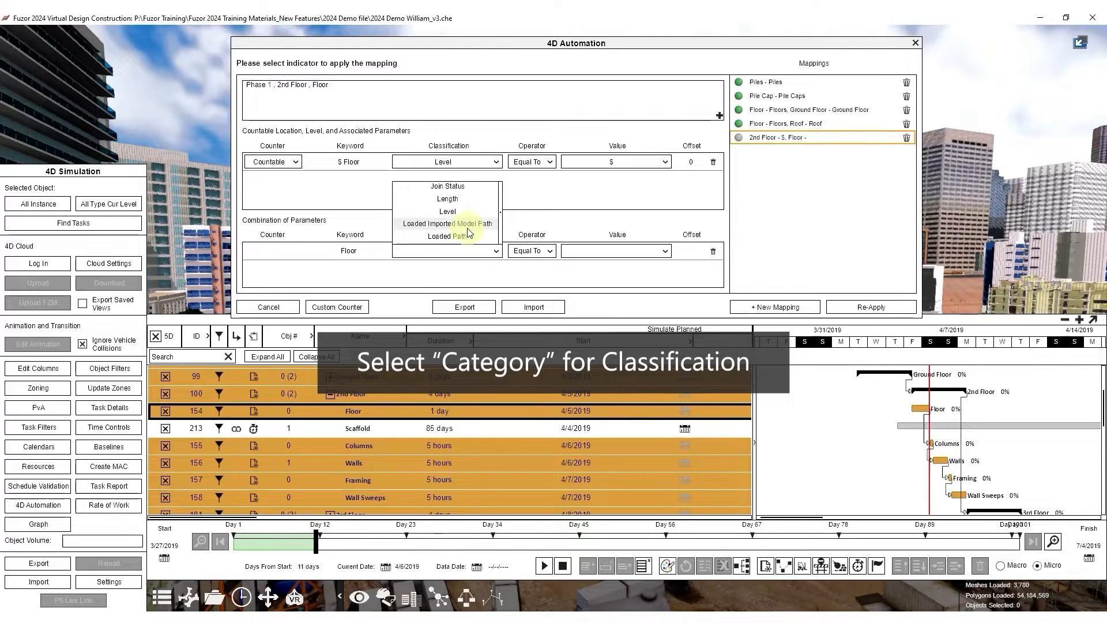
click(450, 193)
click(586, 250)
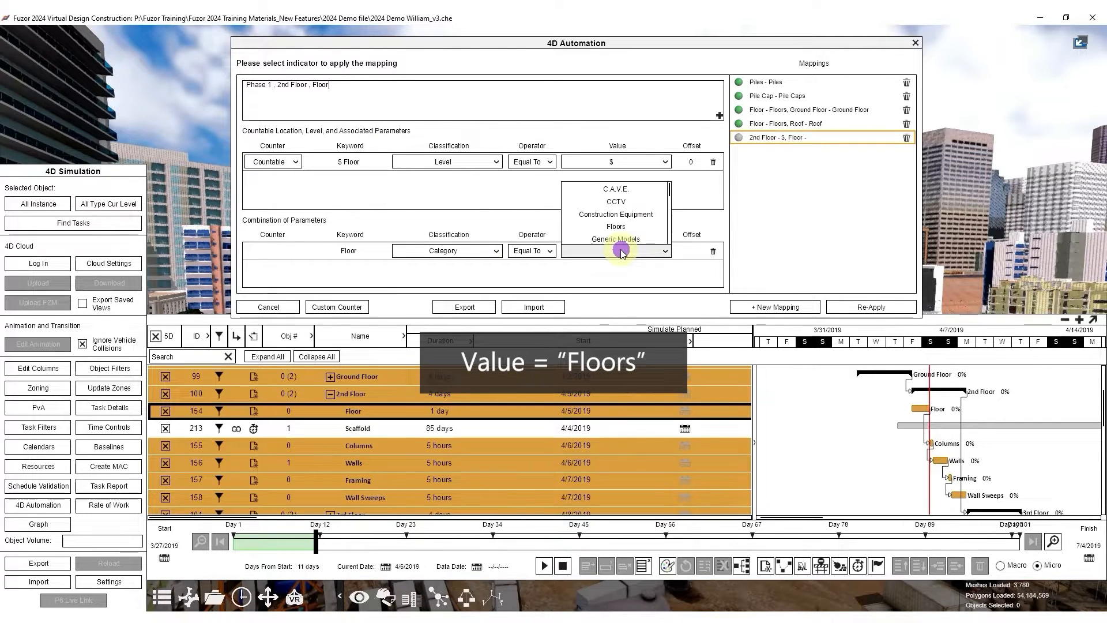
click(624, 228)
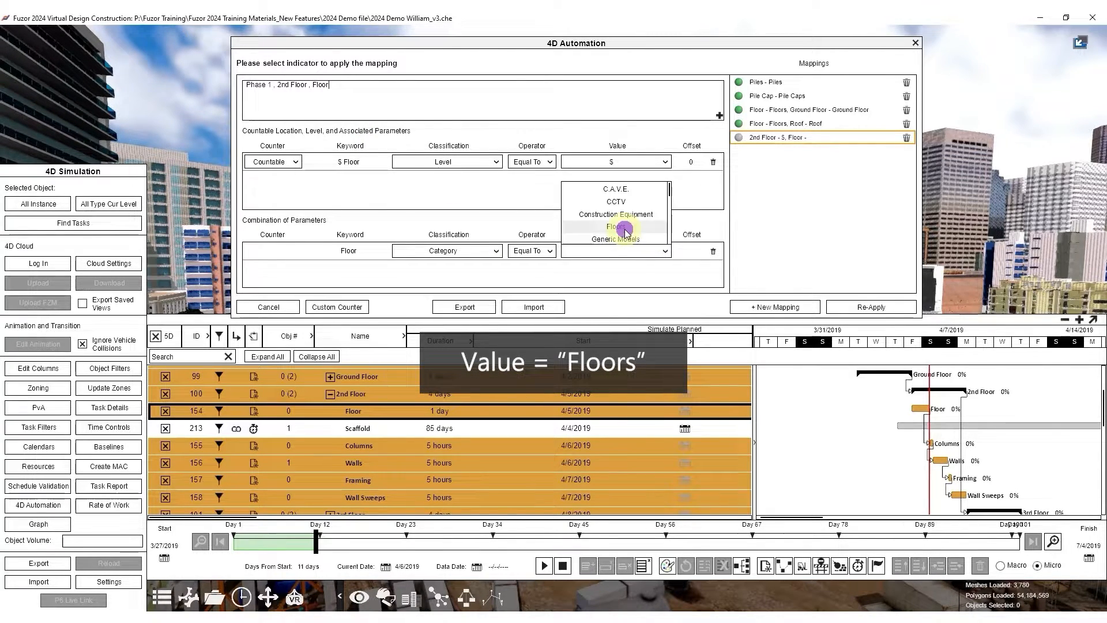
click(738, 137)
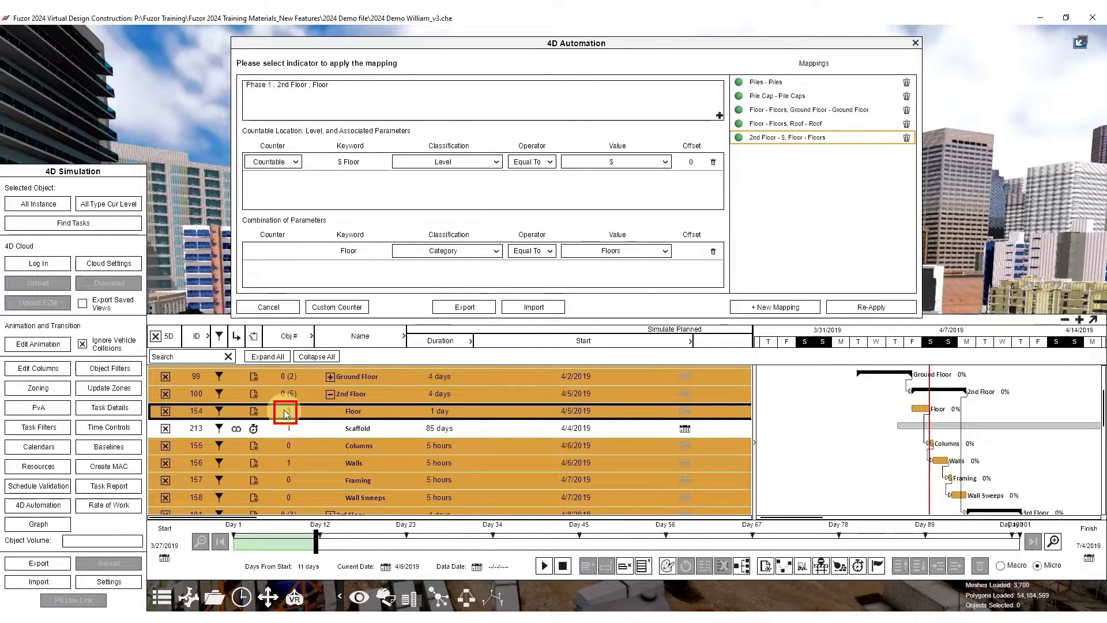
Step: Check the objects linked to the Floor task under 3rd Floor and review the list of generated object filters
scroll(289, 415, down, 2)
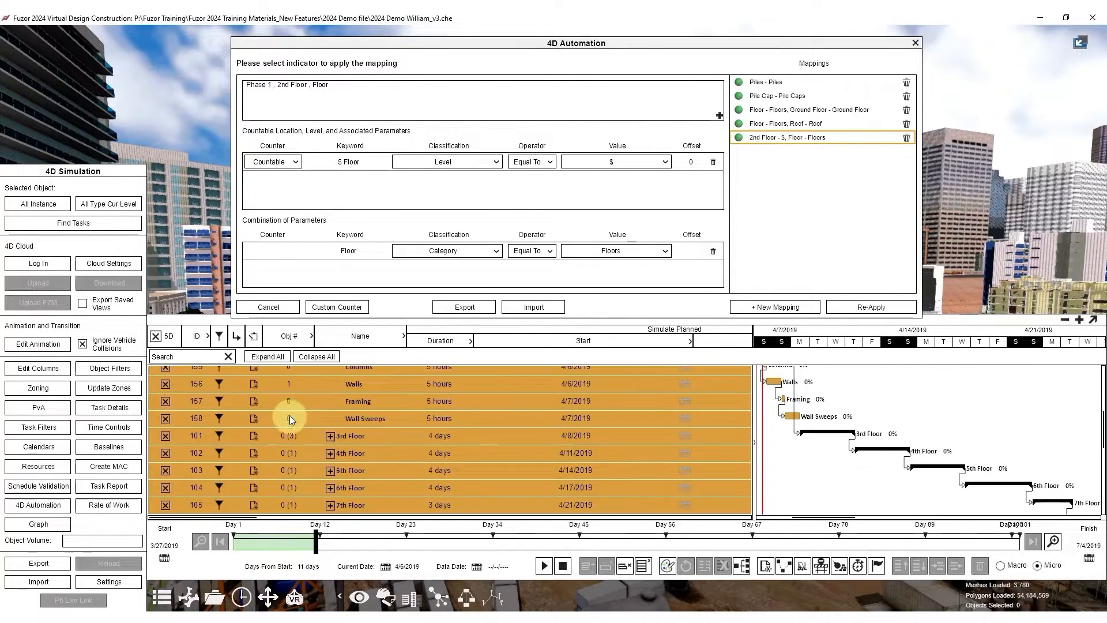
click(329, 436)
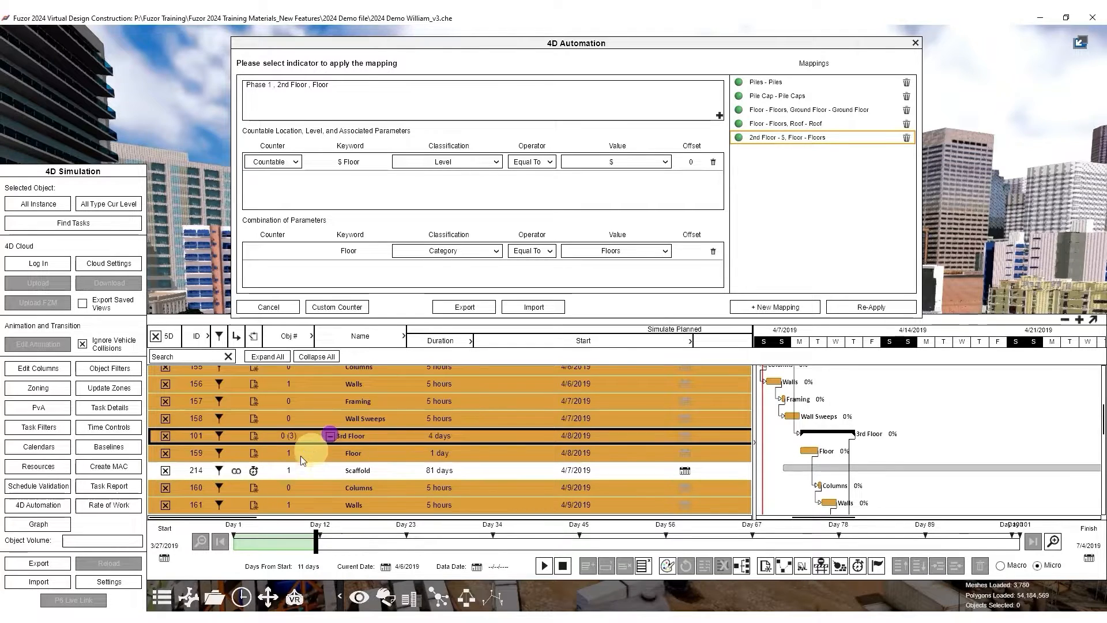
click(329, 436)
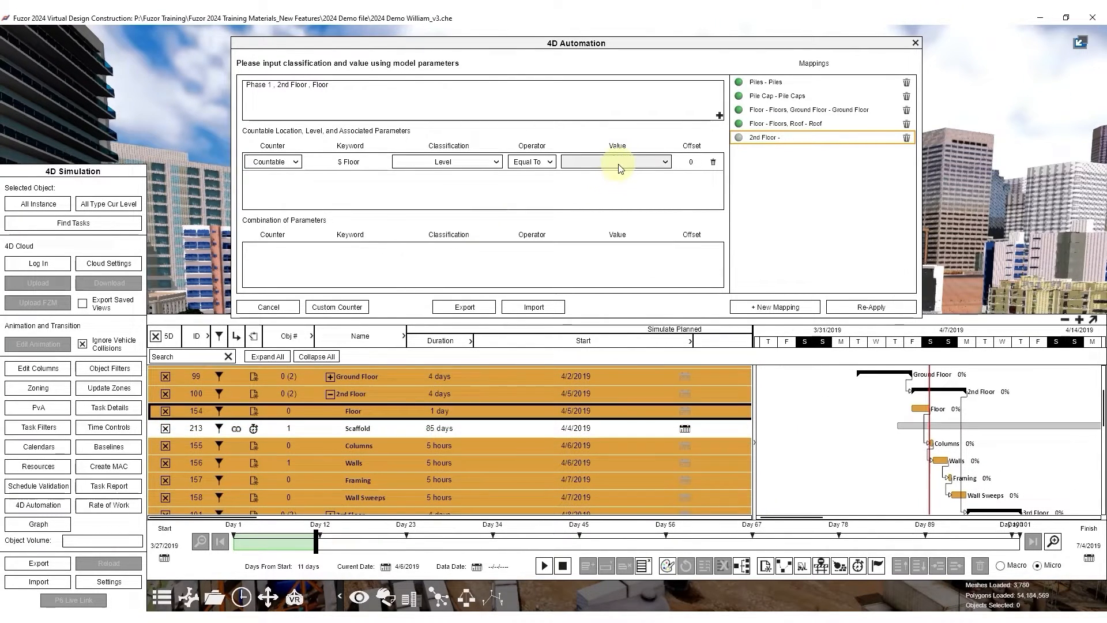
click(623, 162)
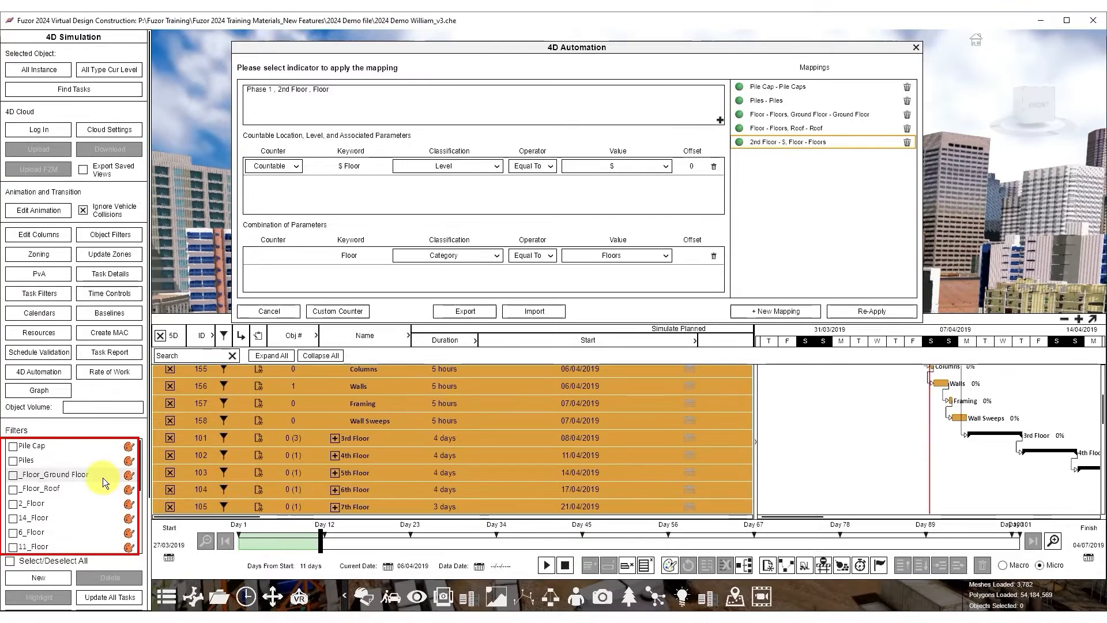
scroll(106, 480, down, 5)
scroll(109, 482, down, 1)
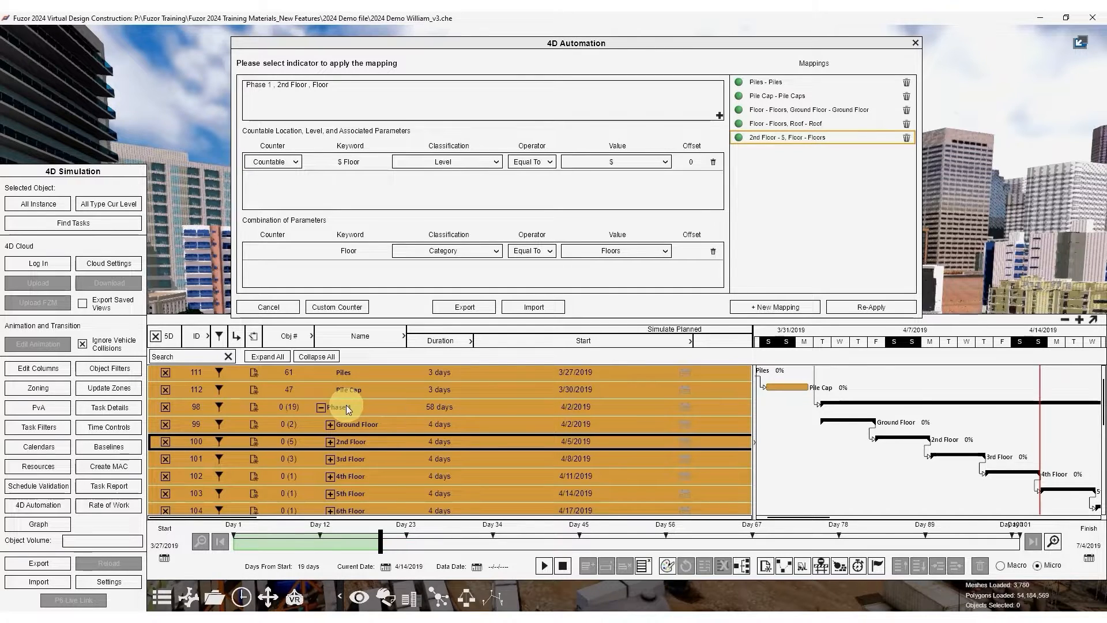
Step: Delete the 2nd Floor, Roof and Ground Floor mappings, keeping only the Piles and Pile Cap mappings
click(907, 135)
click(907, 125)
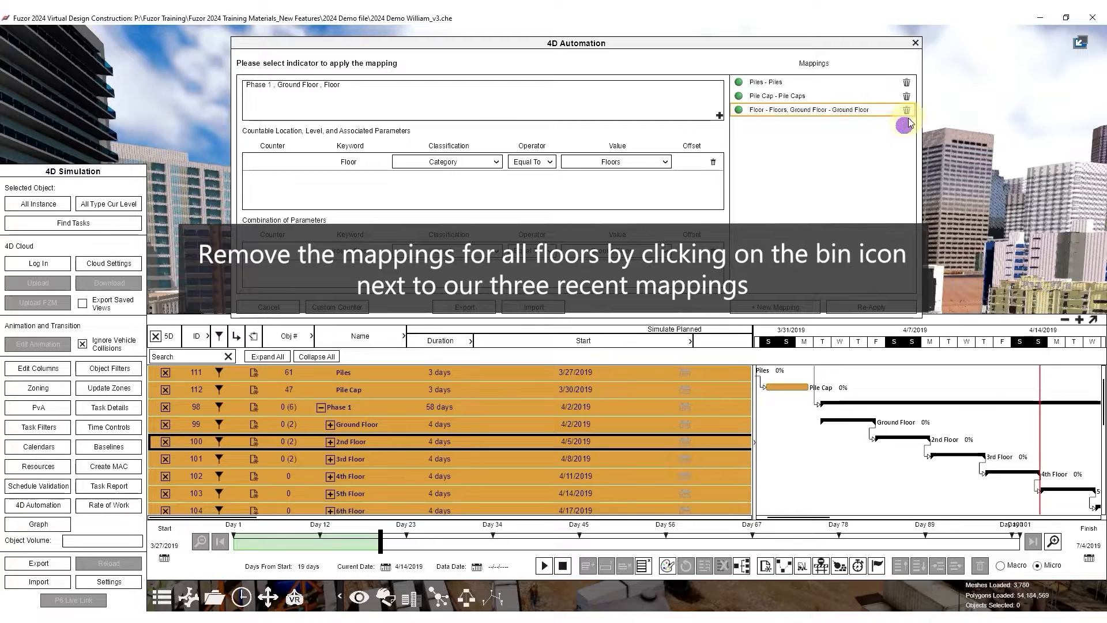
click(906, 110)
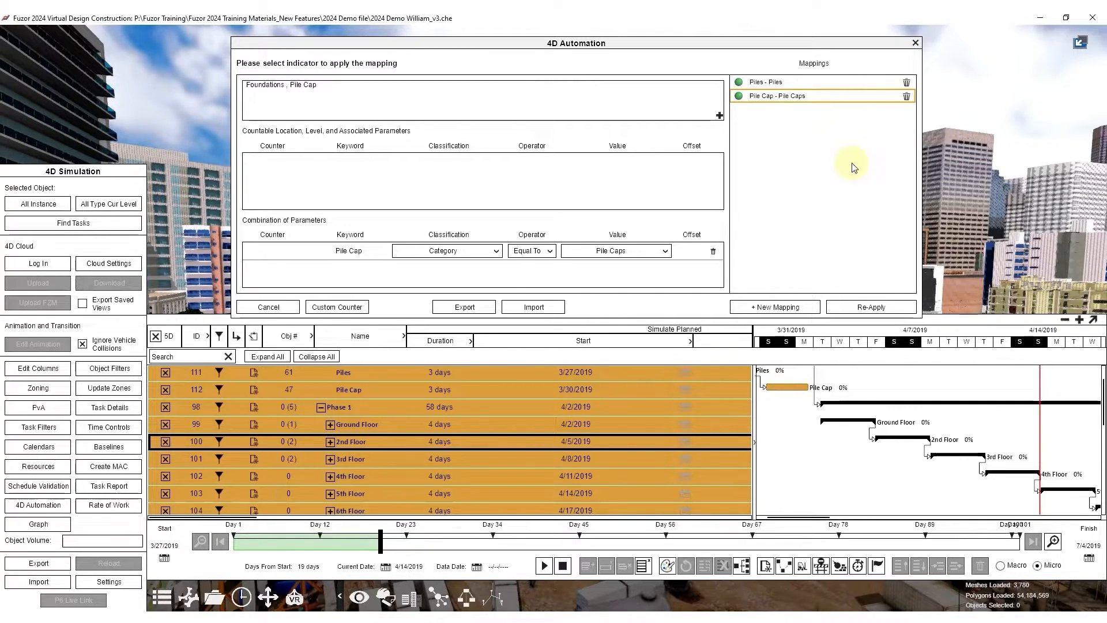
Step: Add a new mapping for the Floor task under 2nd Floor in Phase 1
click(330, 442)
click(371, 462)
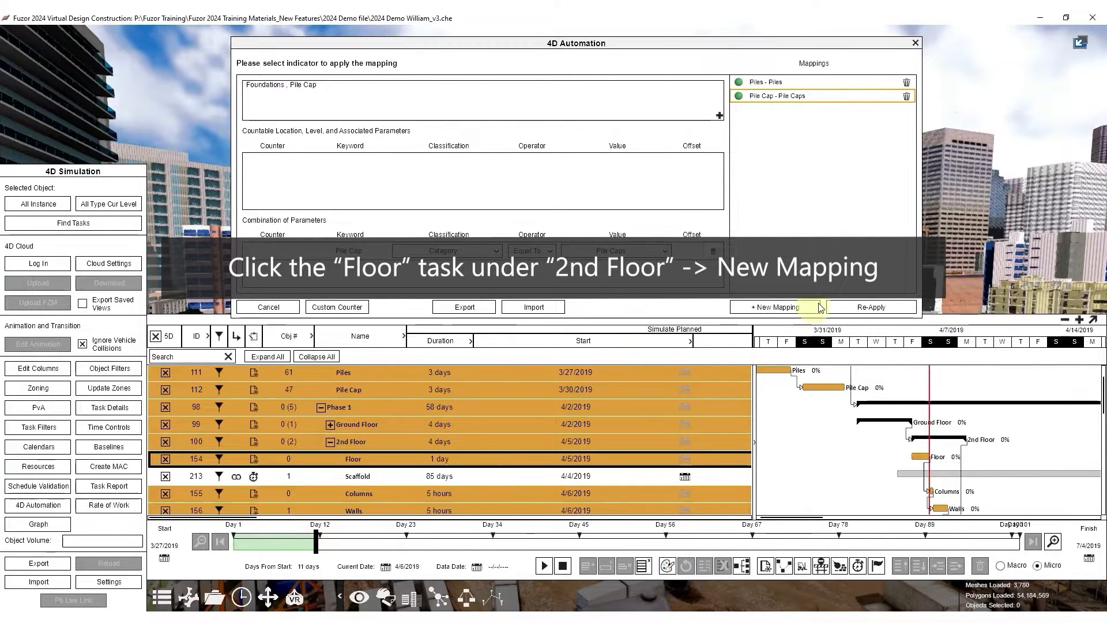
click(795, 307)
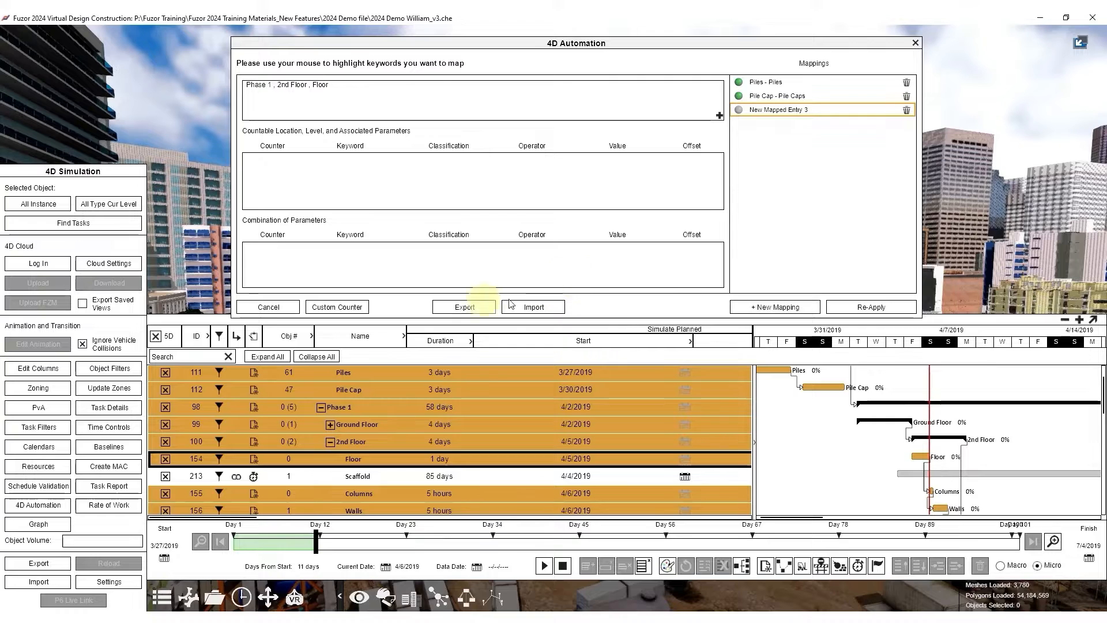
Step: Create a custom counter and name it Levels
click(346, 309)
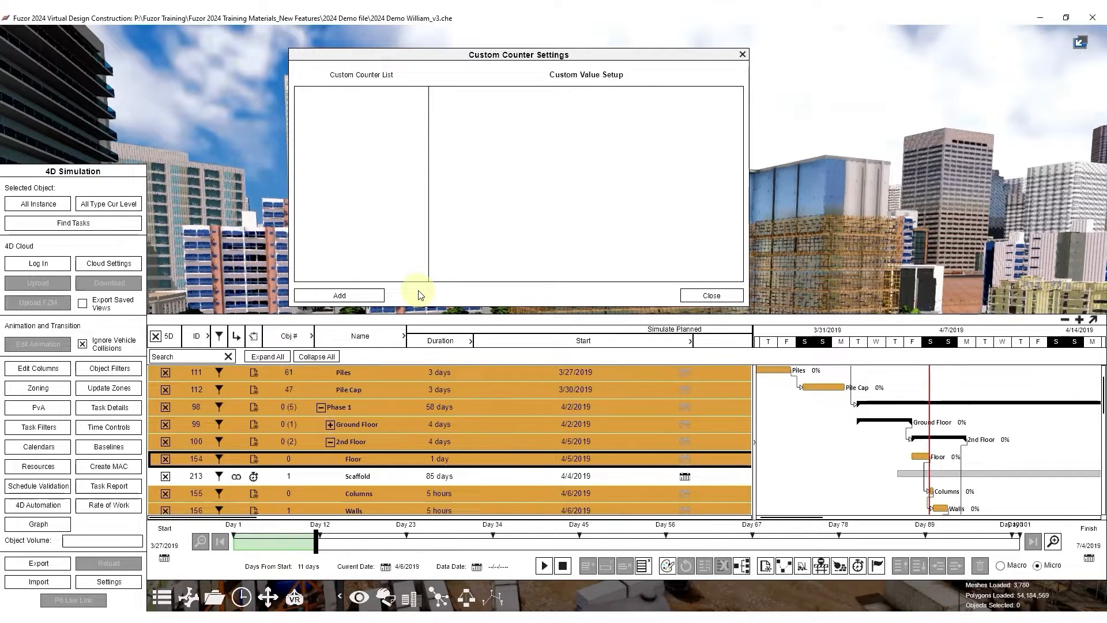
click(359, 294)
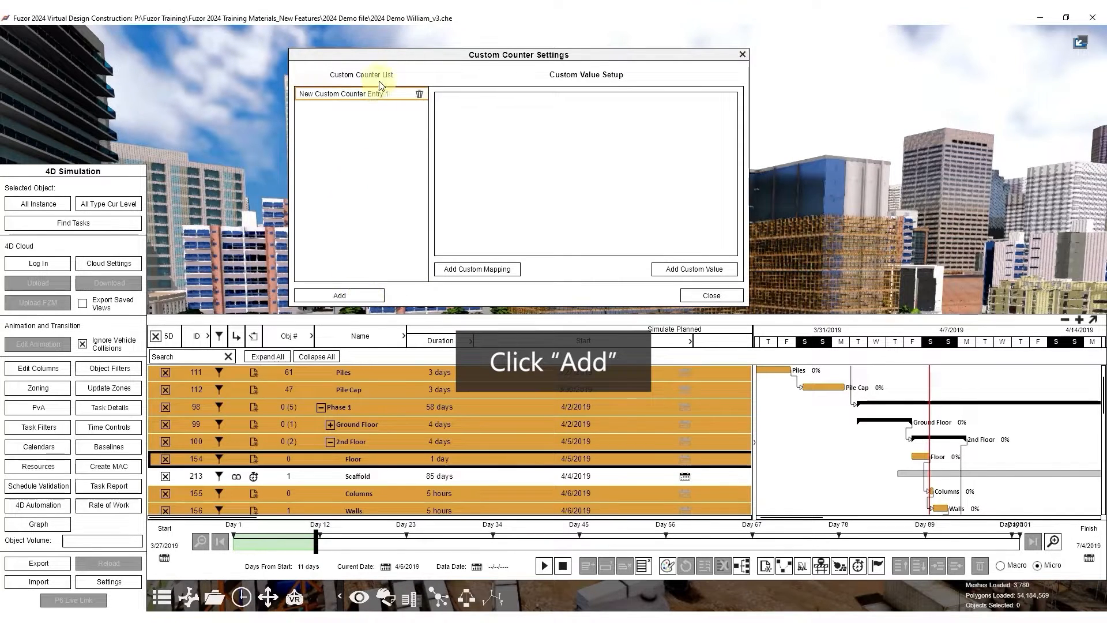
double_click(360, 94)
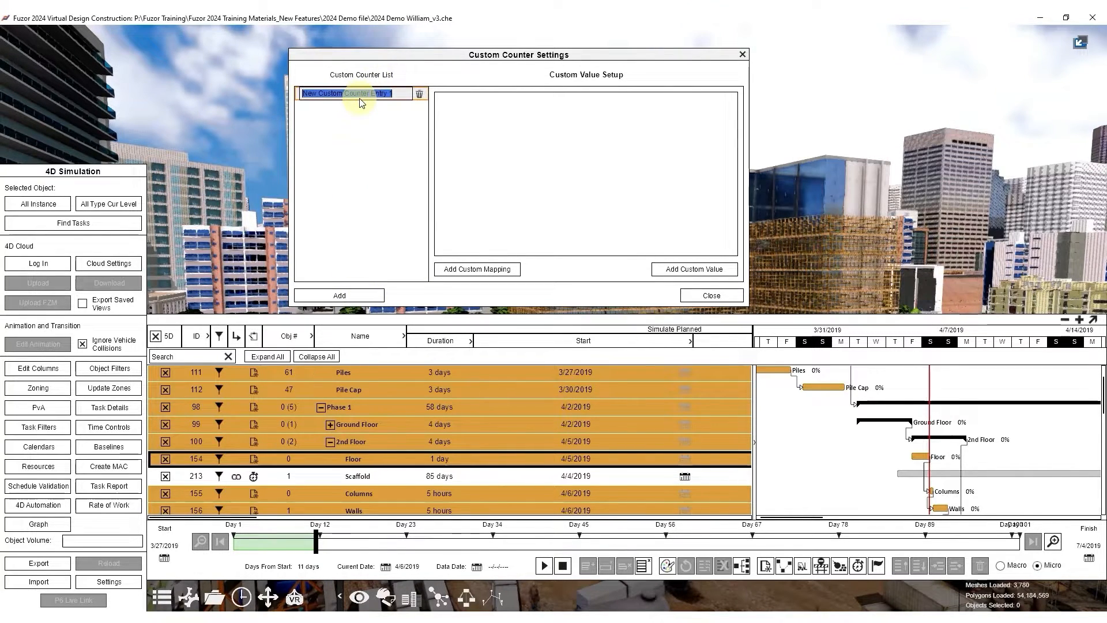
text(levels)
key(BackSpace)
key(BackSpace)
key(BackSpace)
key(BackSpace)
key(BackSpace)
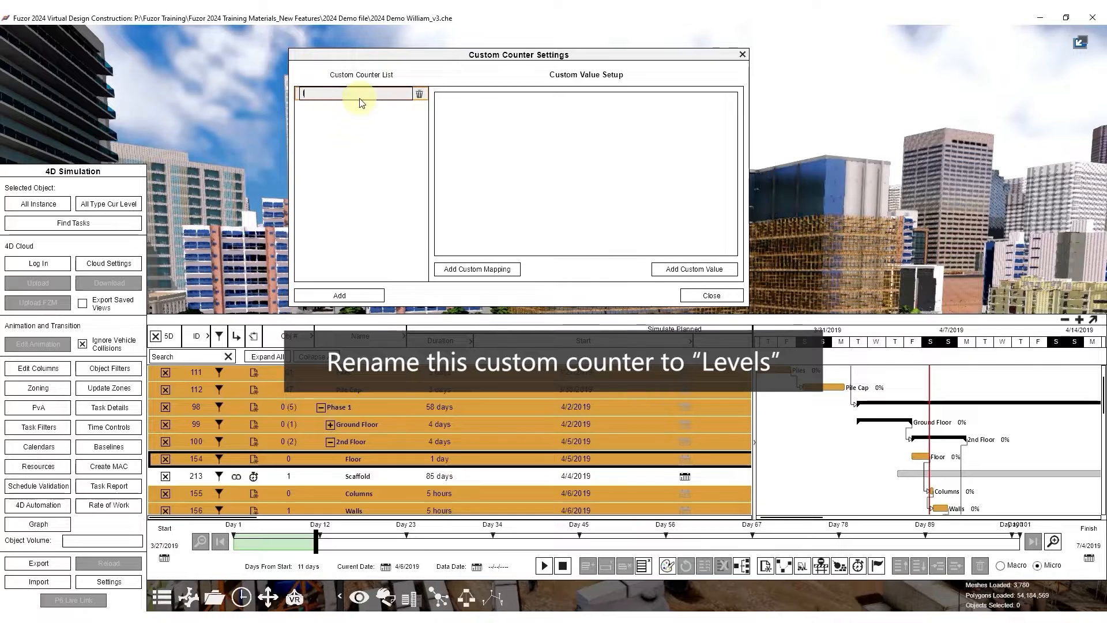
text(Levels)
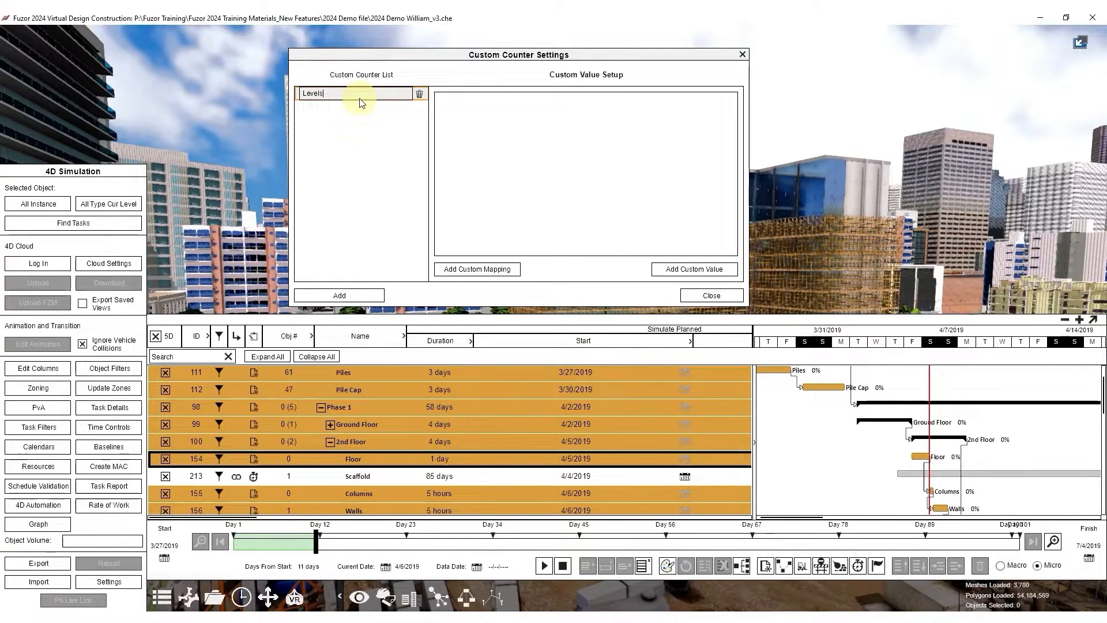
key(Return)
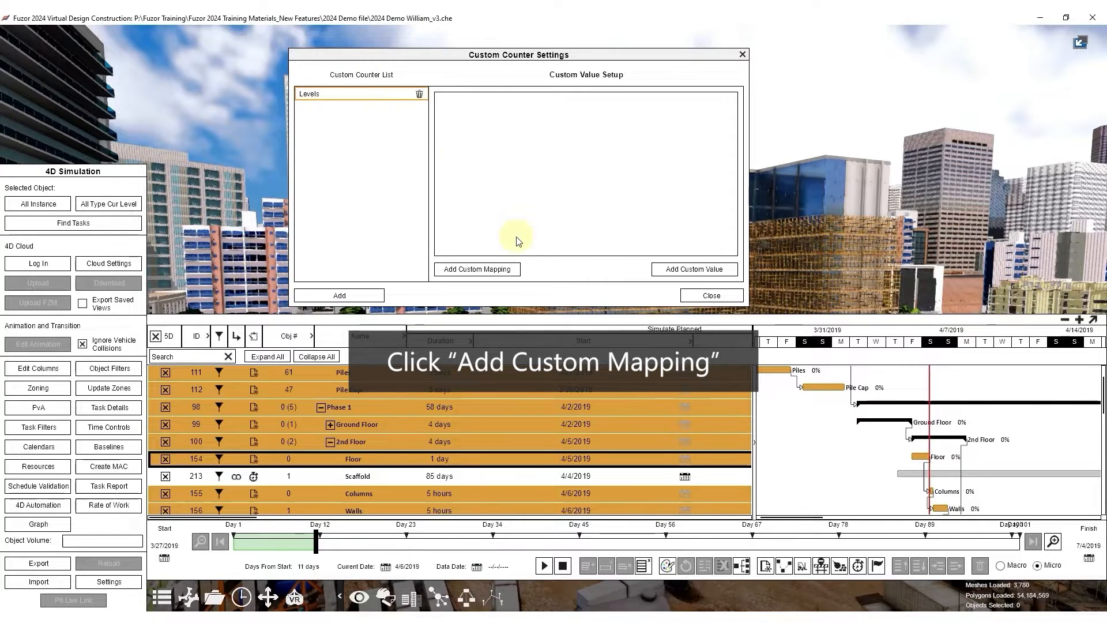
Step: Add a custom mapping to the Levels counter with Level Equal To $
click(478, 270)
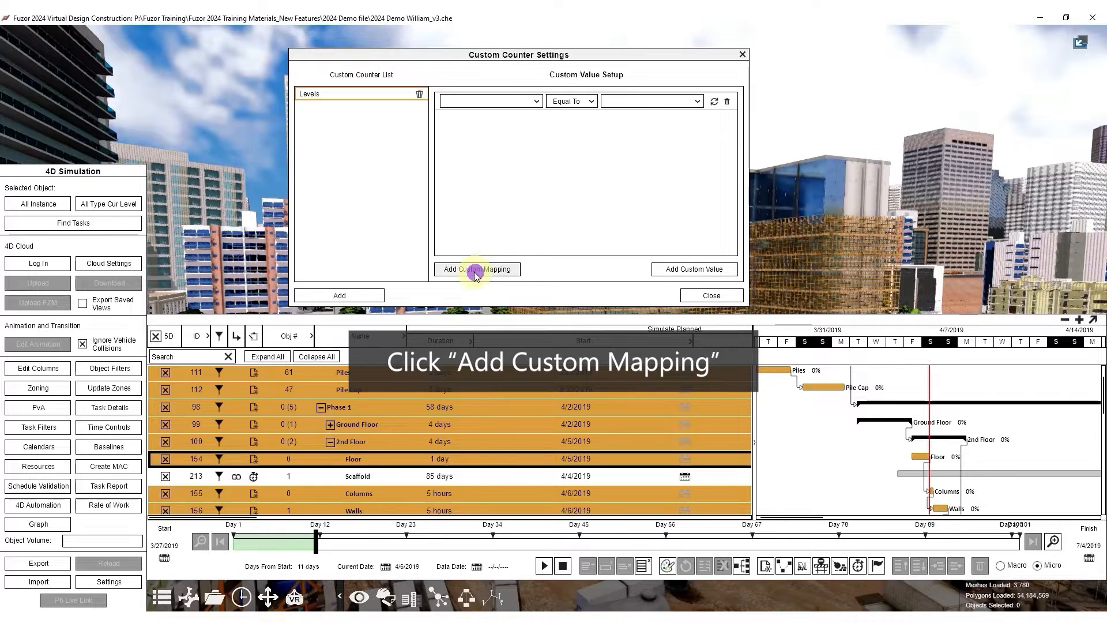
click(496, 103)
scroll(502, 140, down, 4)
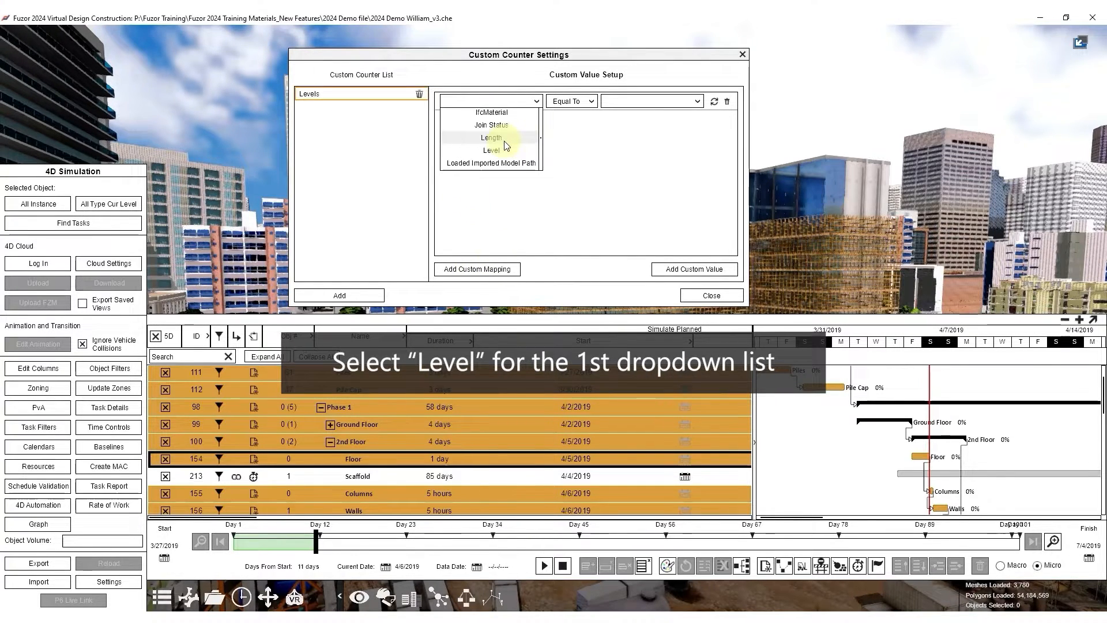
click(496, 137)
click(628, 102)
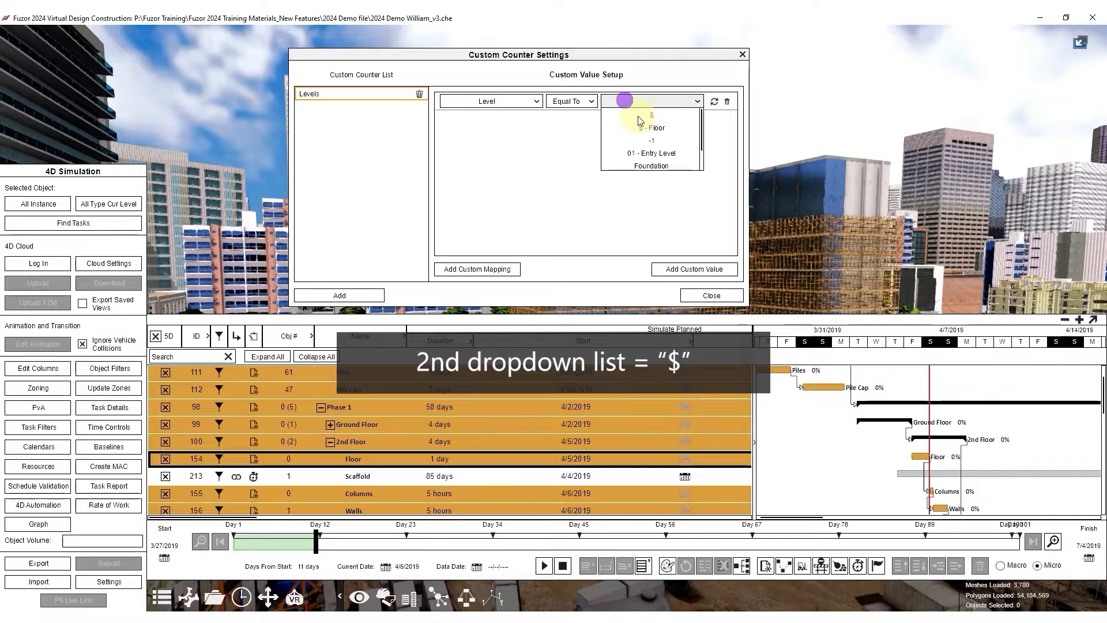
click(640, 117)
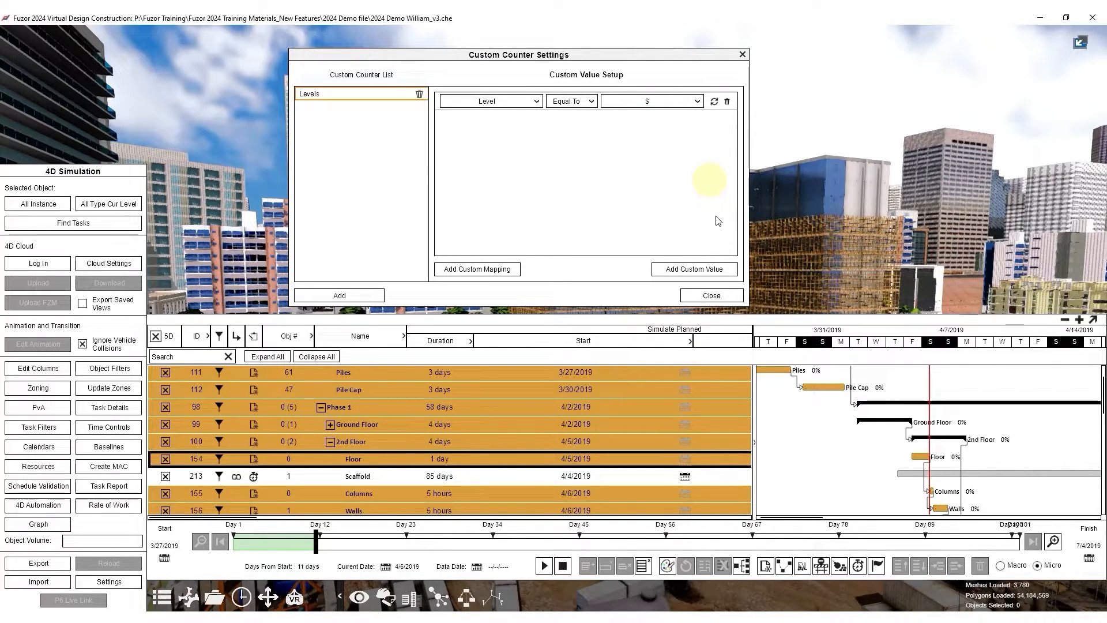
Step: Add two custom values, Ground Floor and Roof, to the Levels counter and close the custom counter settings
click(682, 269)
click(682, 269)
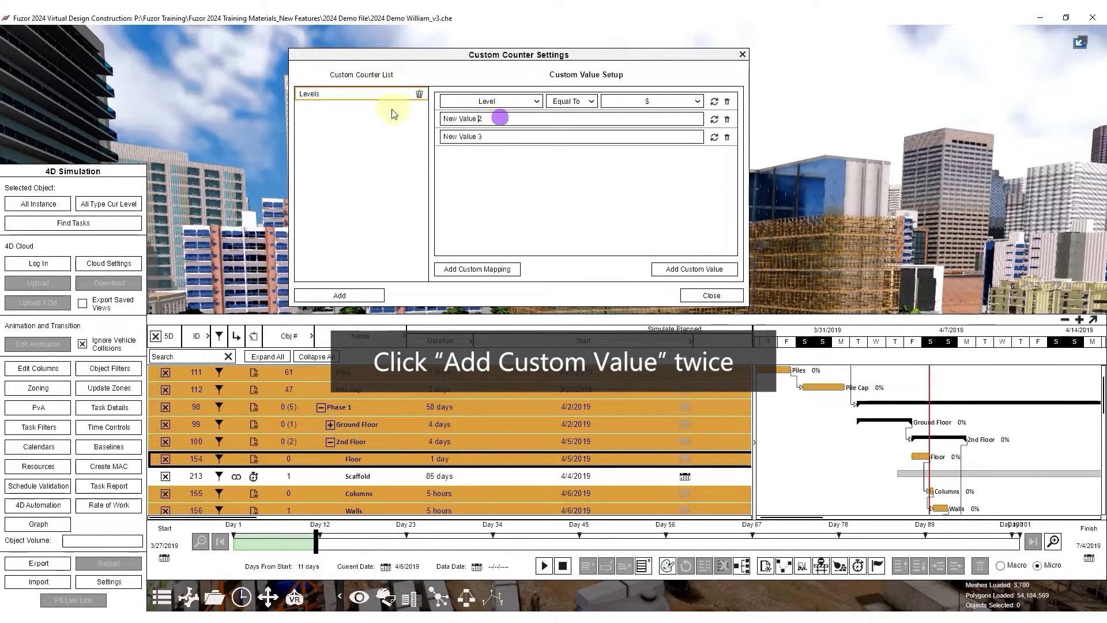
drag(479, 119, 424, 126)
key(BackSpace)
text(Ground Floor)
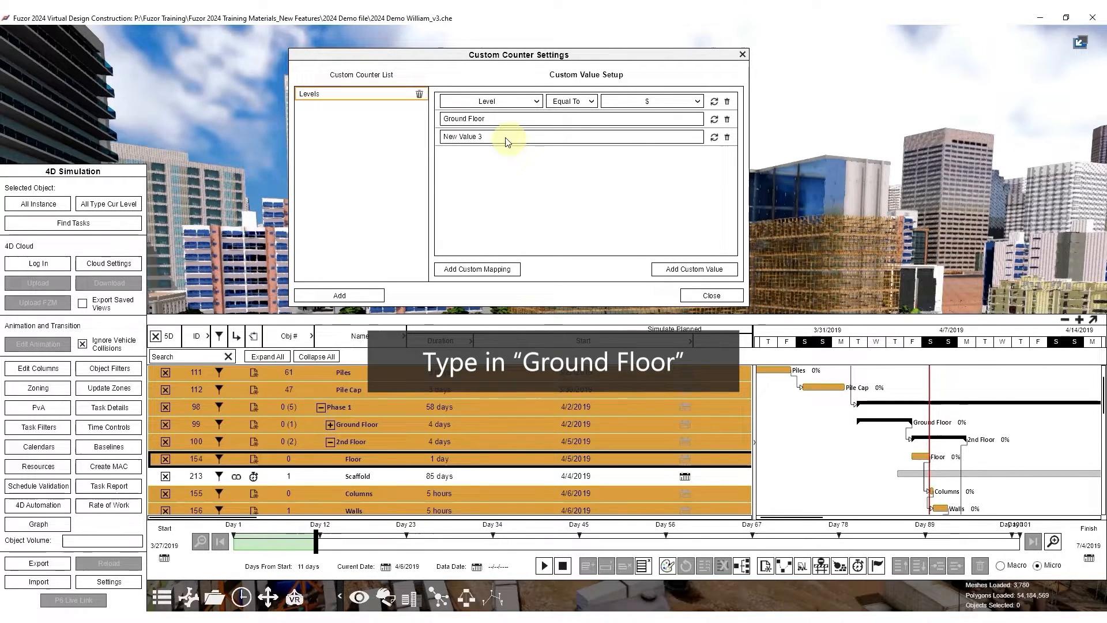
drag(440, 137, 500, 137)
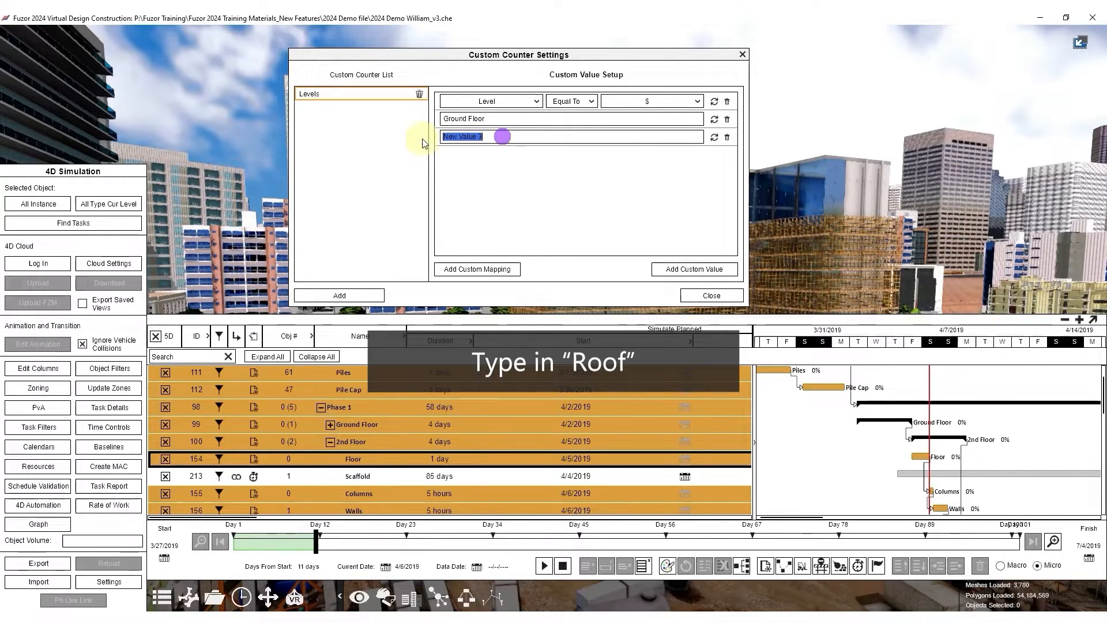
text(Roof)
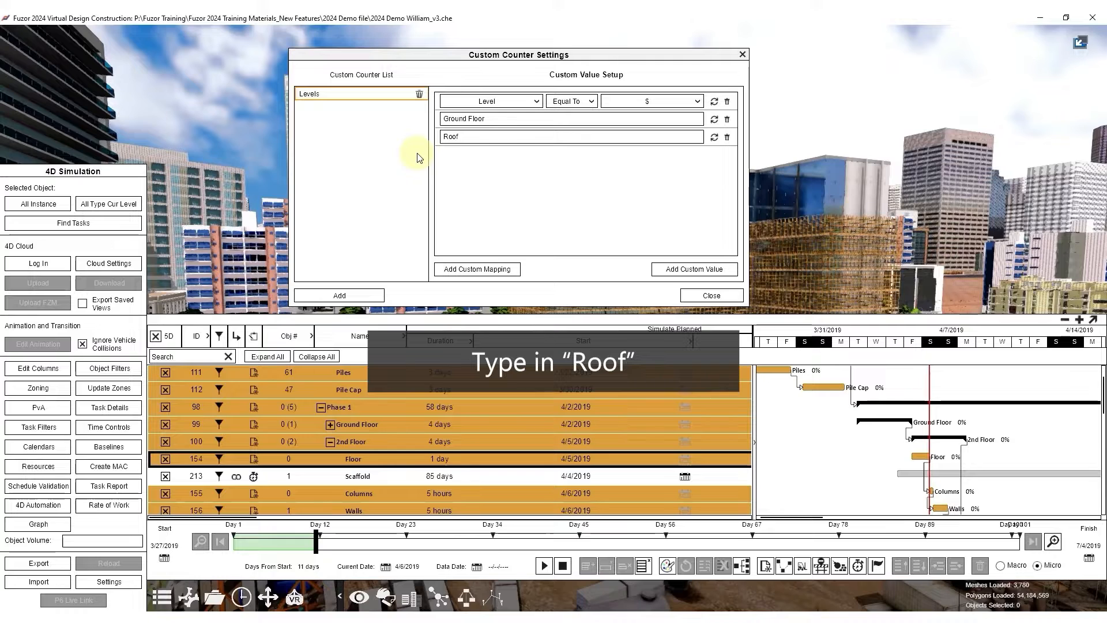
click(712, 296)
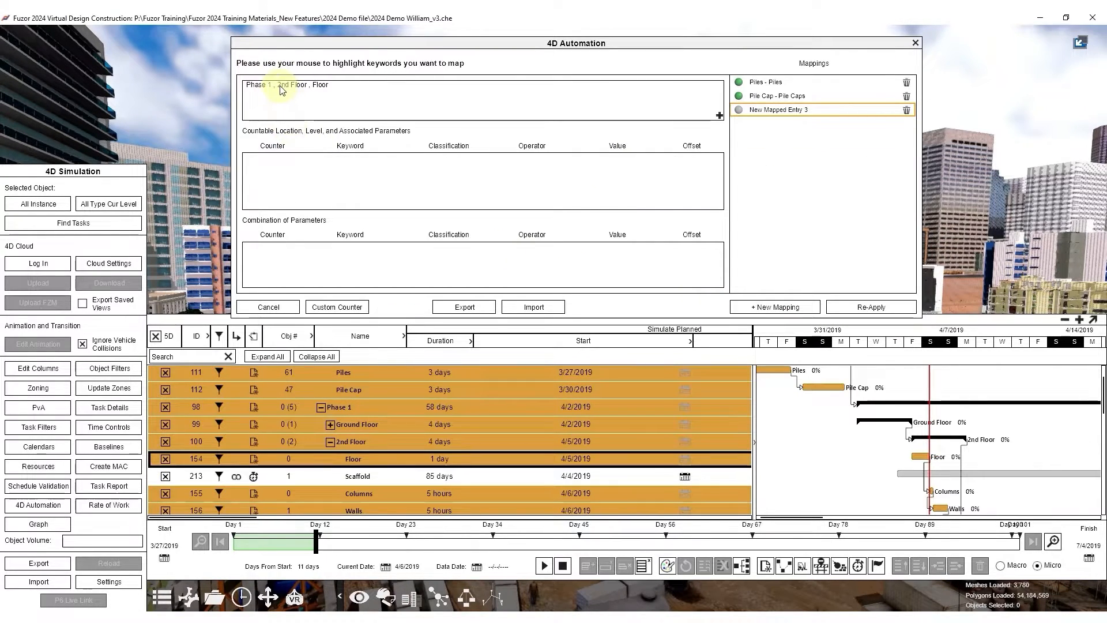
Step: Map the 2nd Floor keyword as a custom counter with classification Level and value Levels
drag(278, 85, 307, 88)
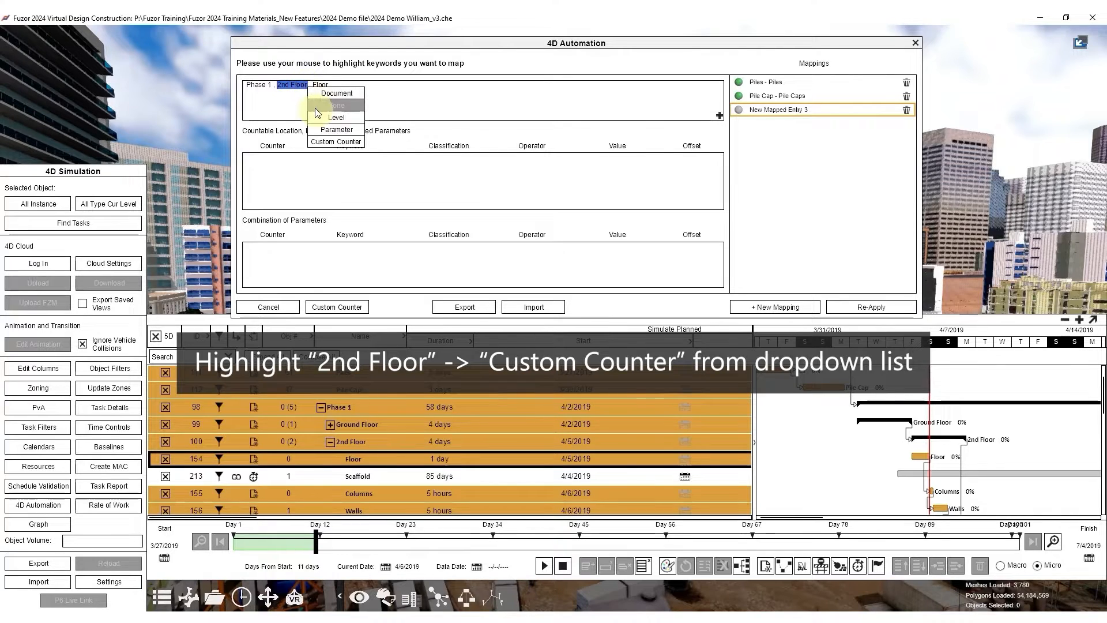
click(330, 142)
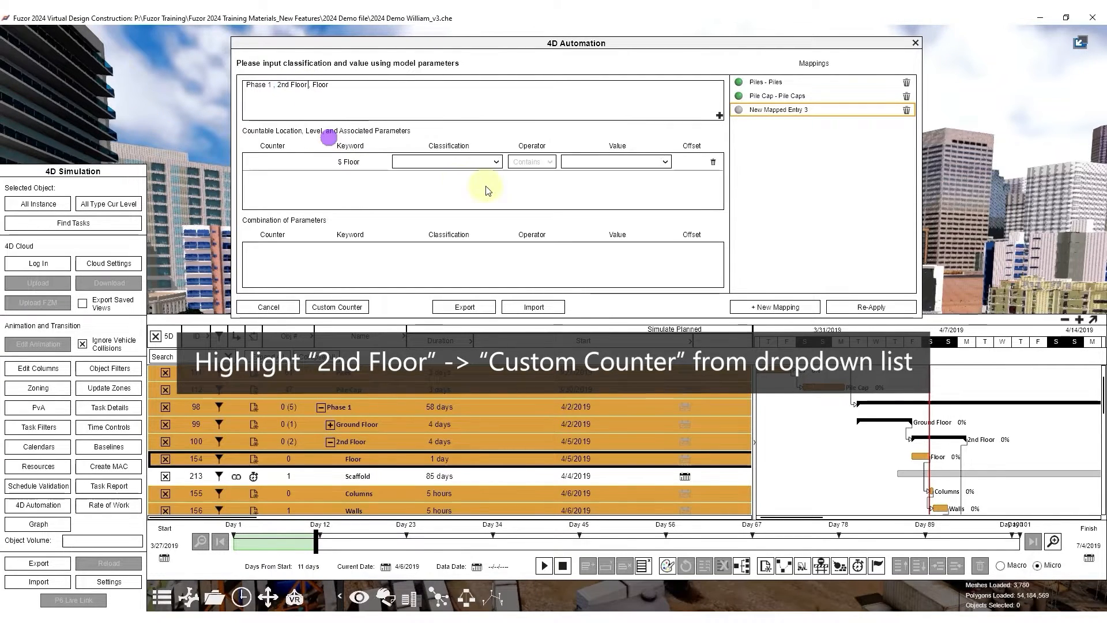
click(441, 162)
scroll(441, 139, down, 5)
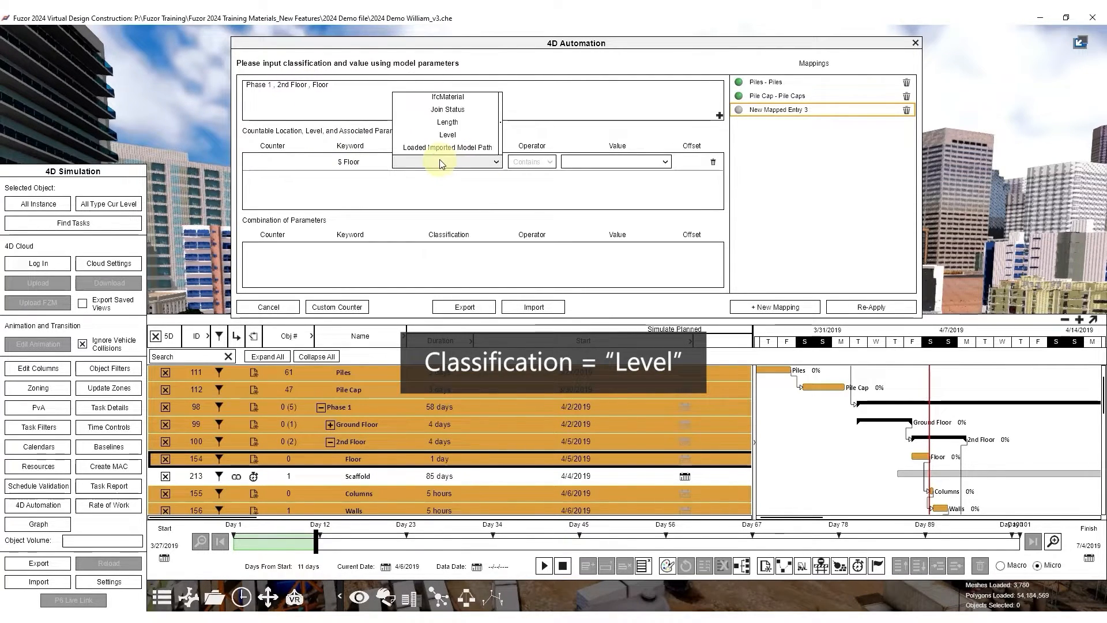
click(441, 119)
click(600, 162)
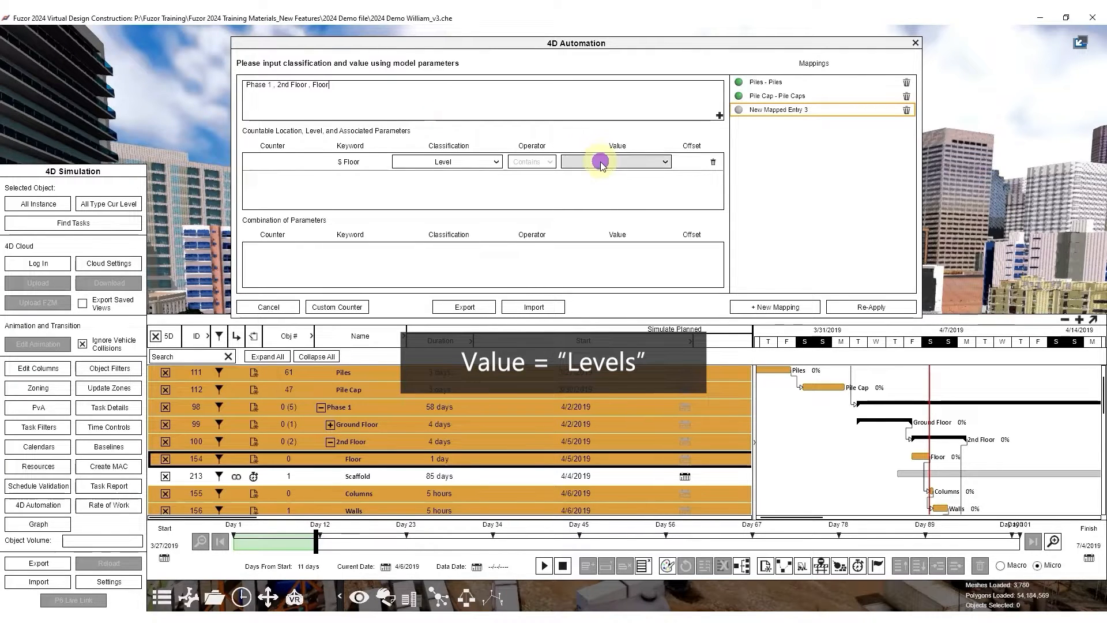
click(594, 174)
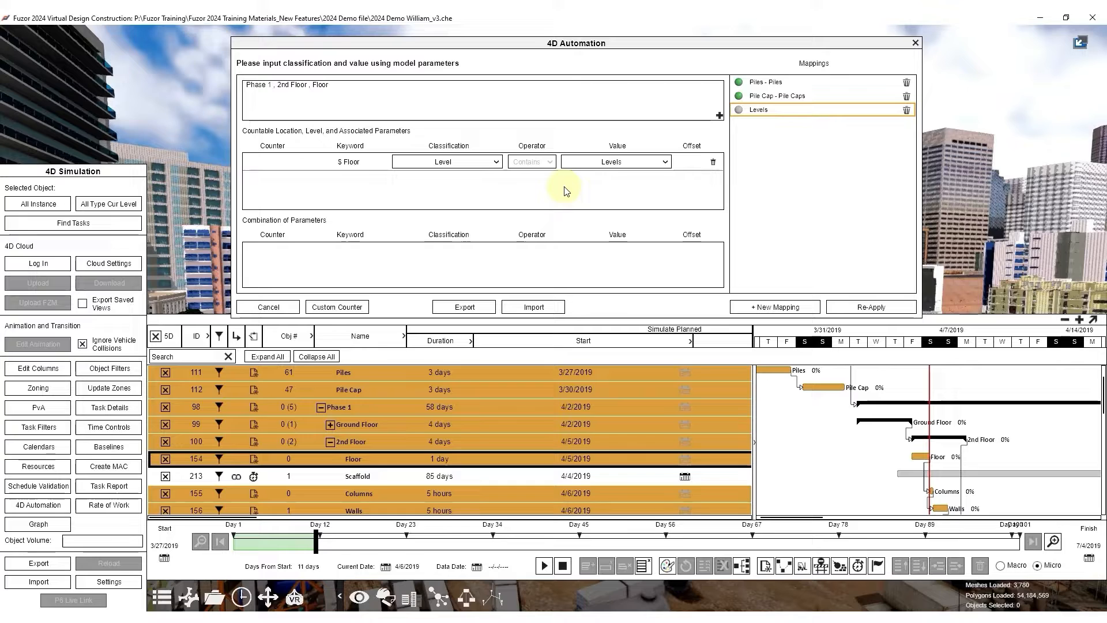
Step: Map the Floor keyword as a parameter with Category Equal To Floors and activate the mapping
double_click(321, 90)
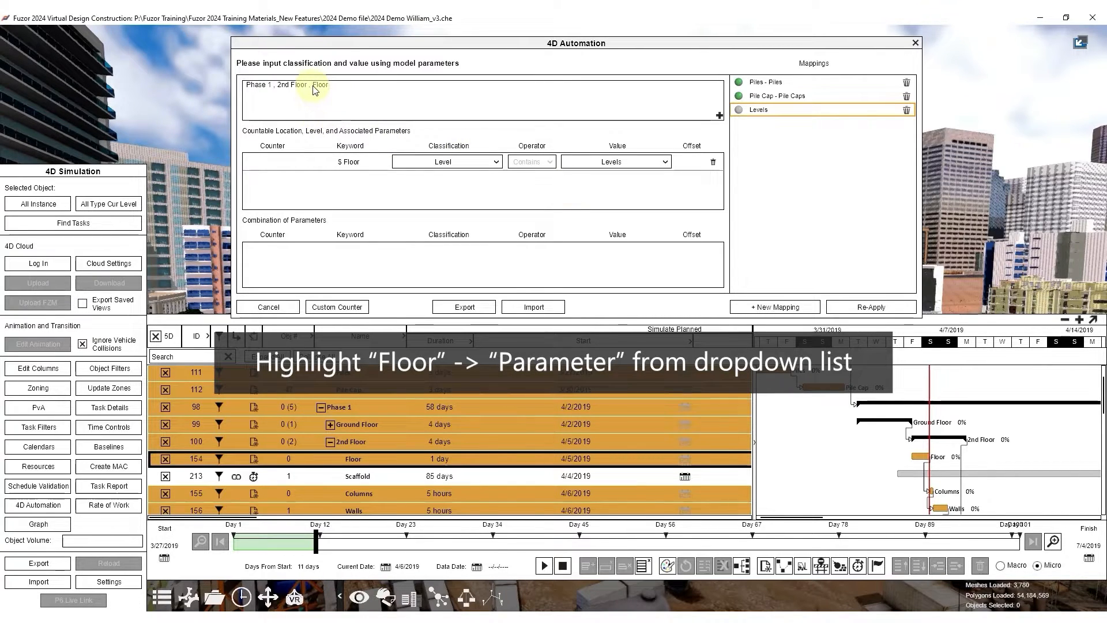
right_click(333, 87)
click(353, 130)
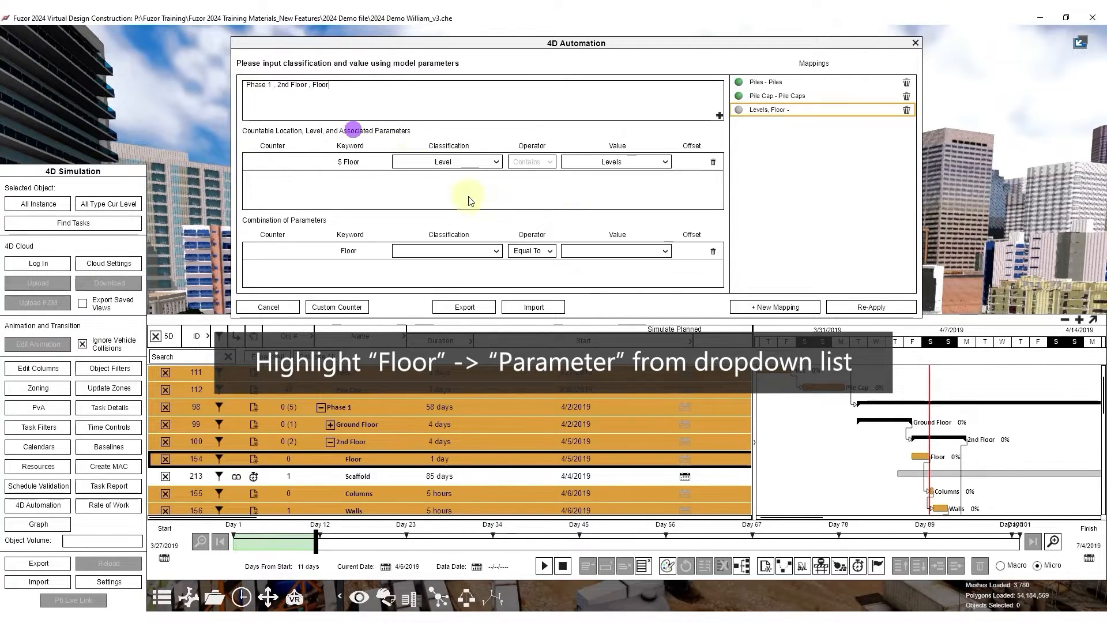
click(463, 251)
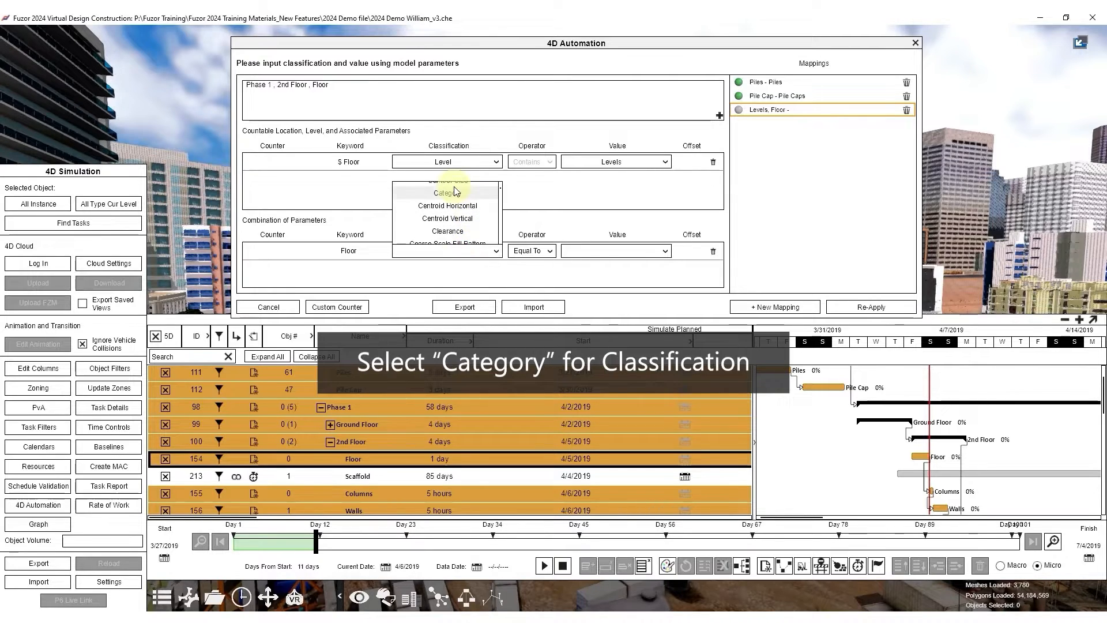
click(454, 187)
click(452, 250)
click(466, 195)
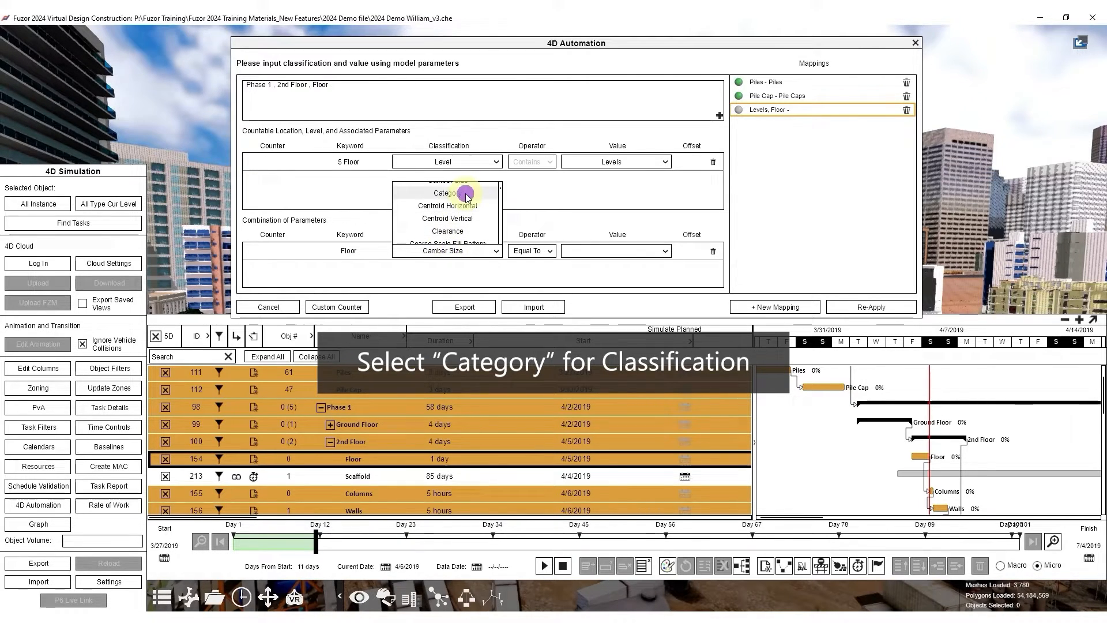
click(575, 251)
click(616, 227)
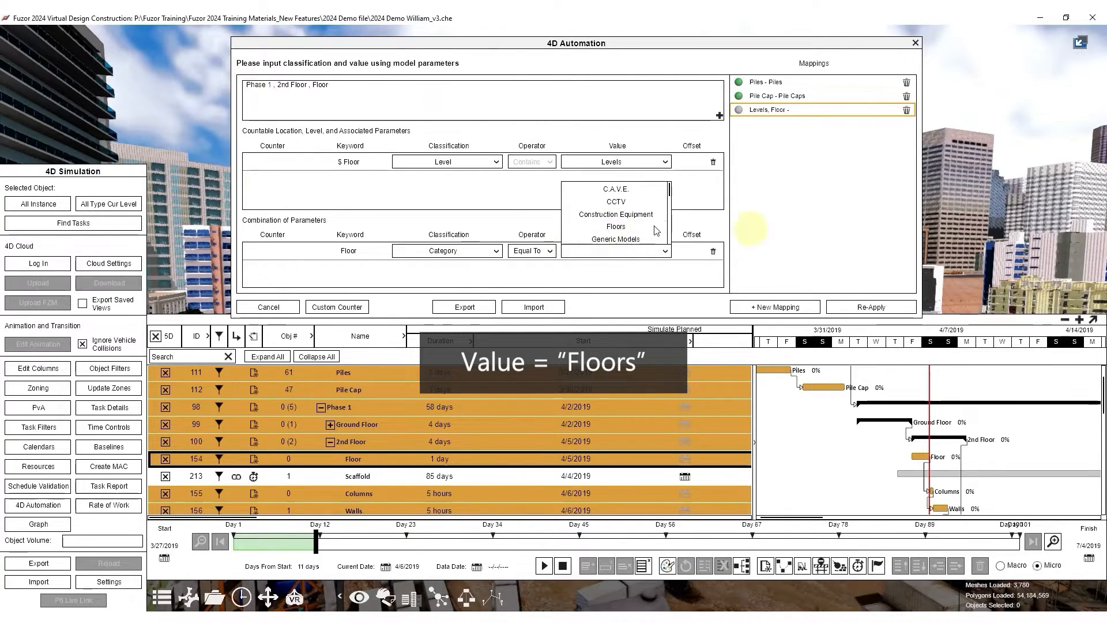
click(738, 110)
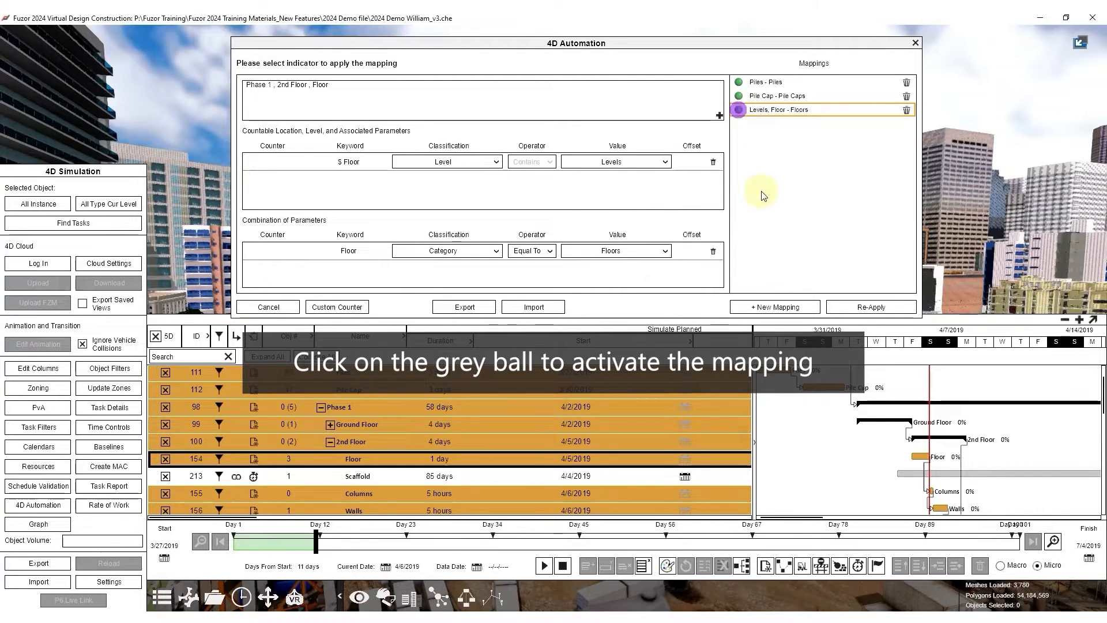
Step: Expand the Ground Floor tasks and review the floor entries in the object filters
click(330, 425)
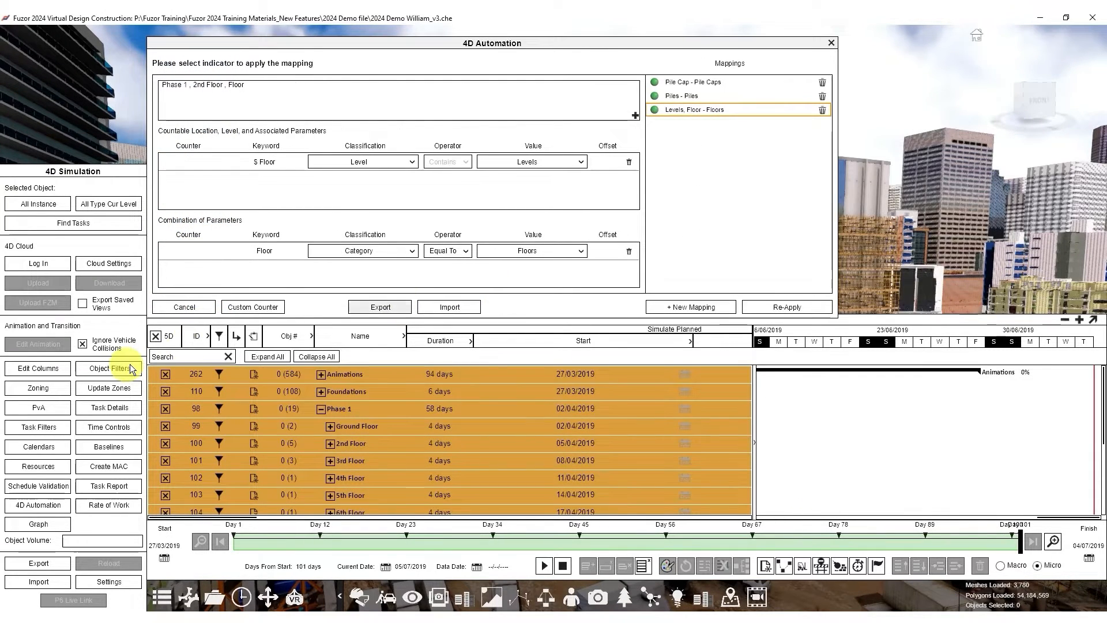
click(123, 367)
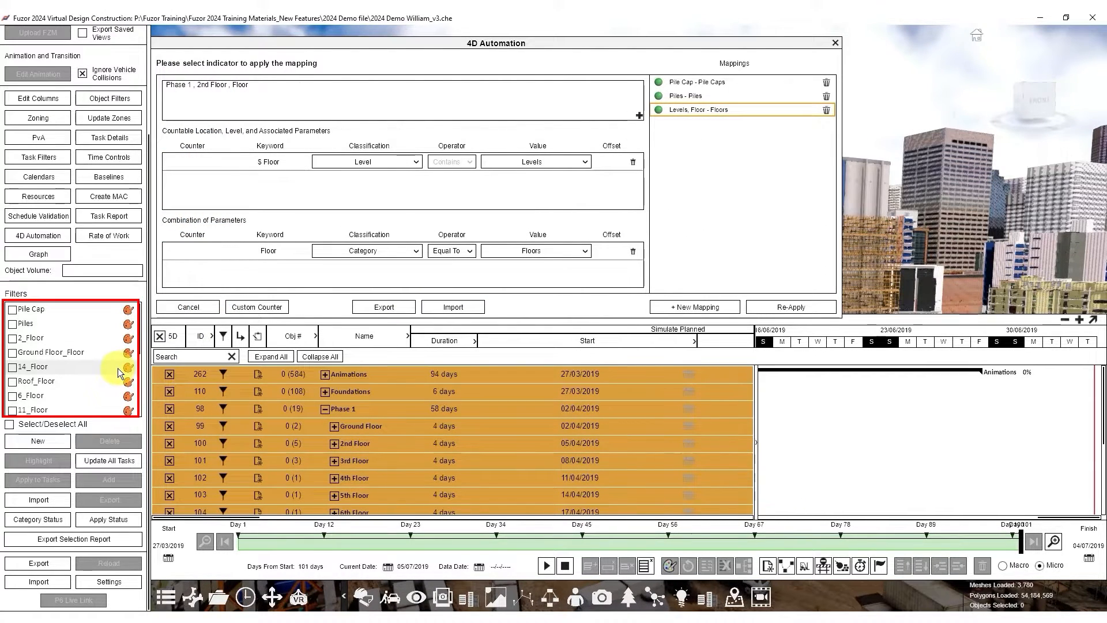
scroll(116, 368, down, 5)
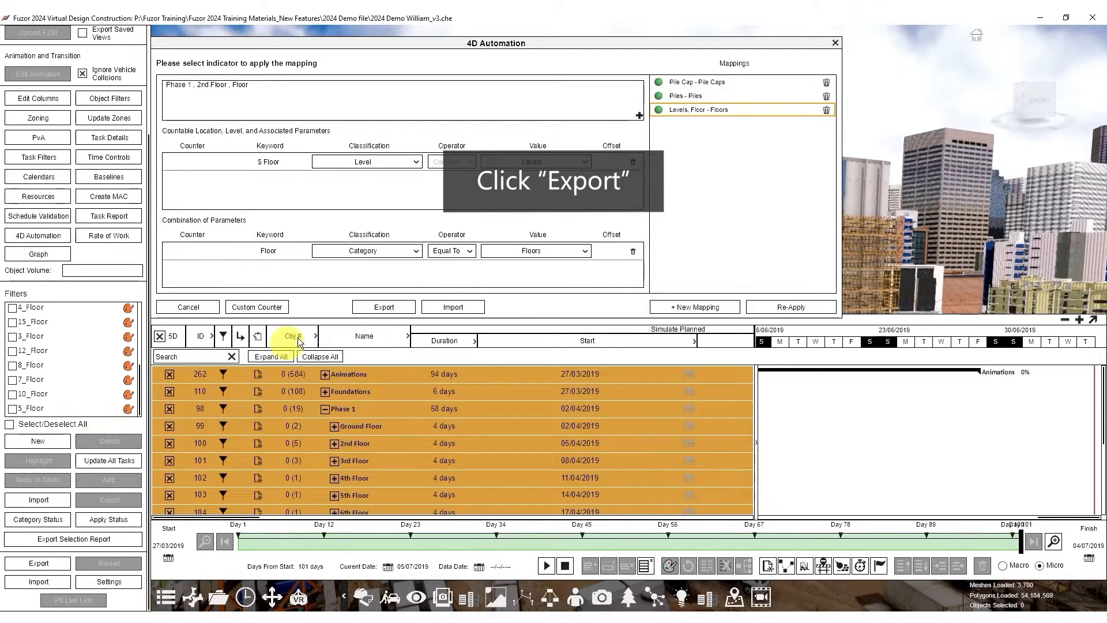
Step: Export the mappings to an XML file named database_1 and import a saved mappings file
click(375, 307)
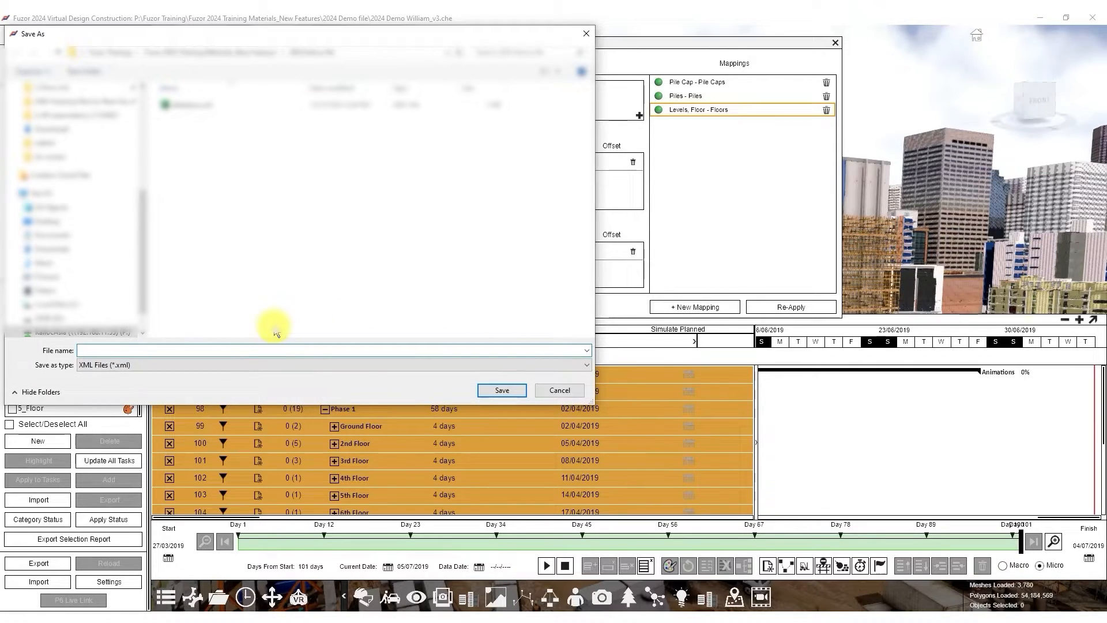
text(database_1)
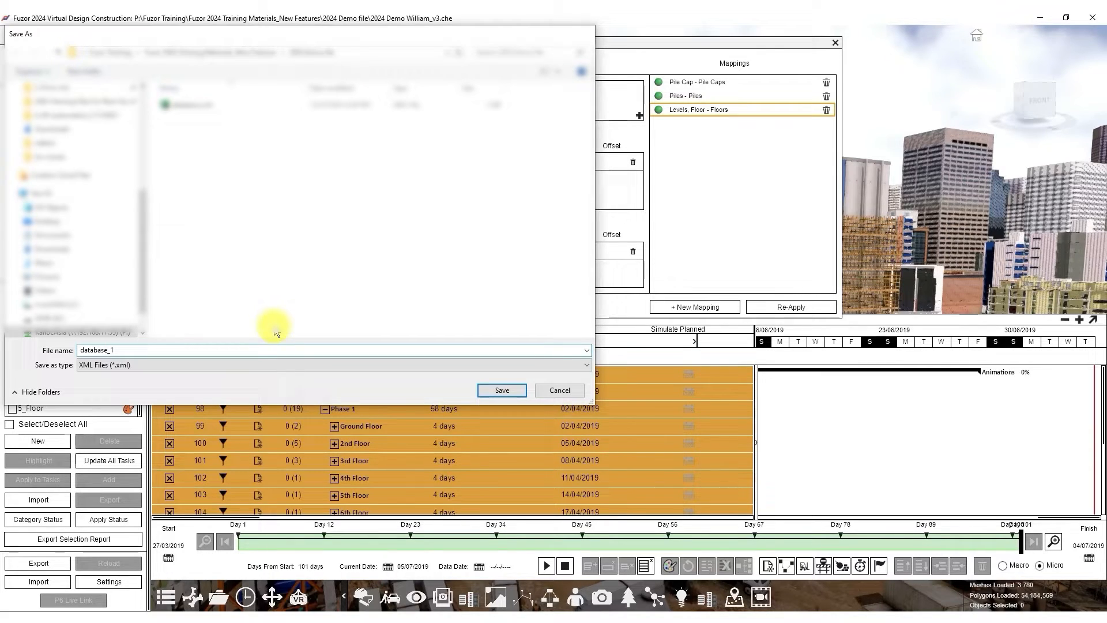
key(Return)
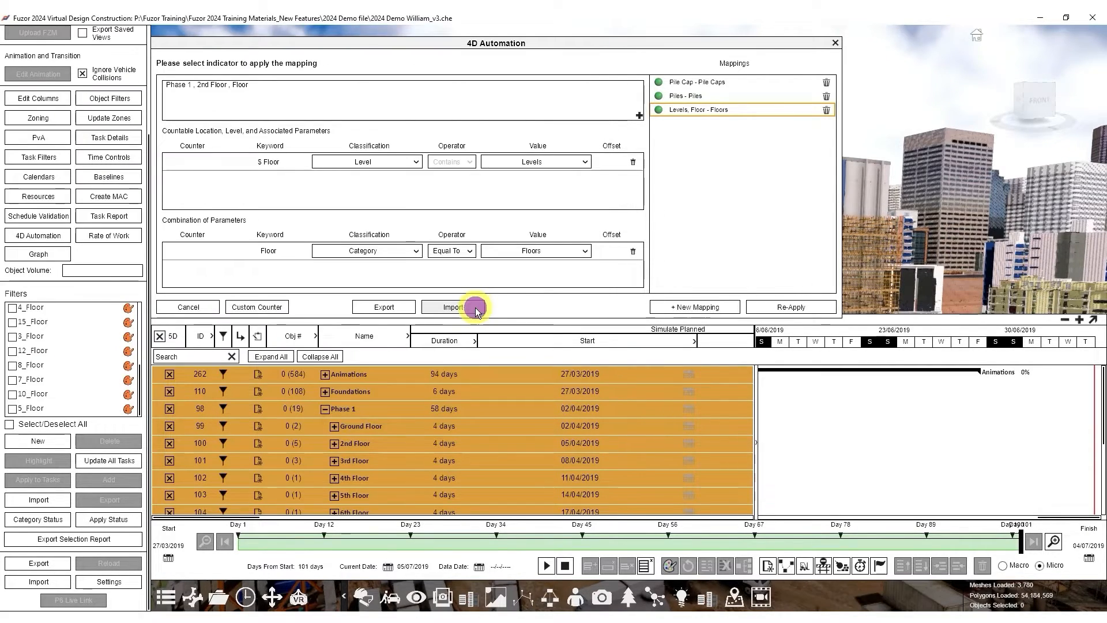
click(457, 307)
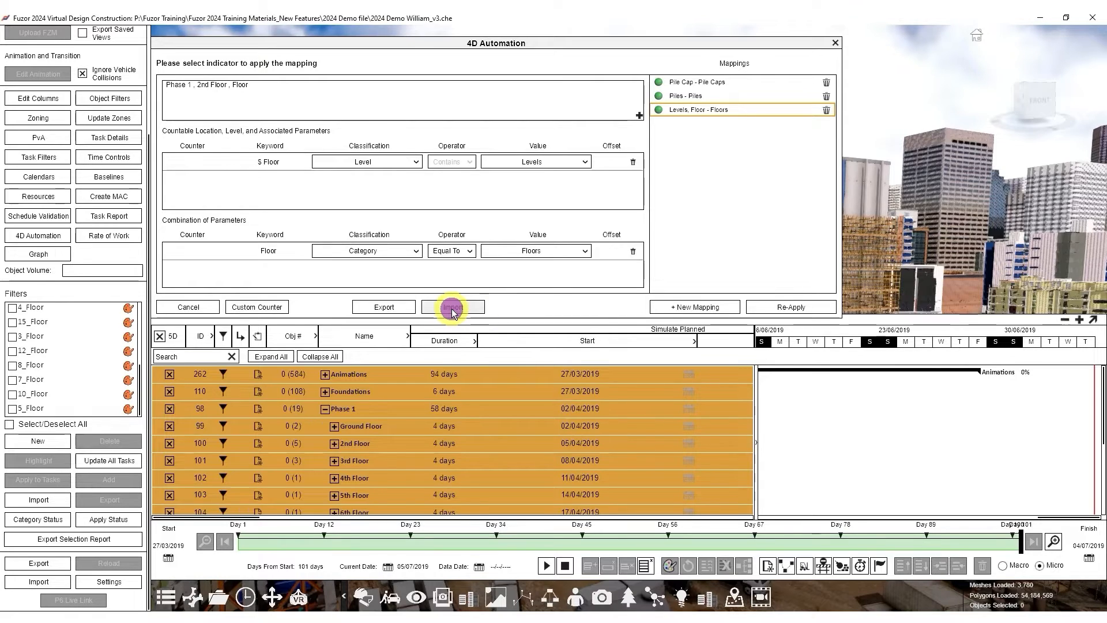
double_click(195, 117)
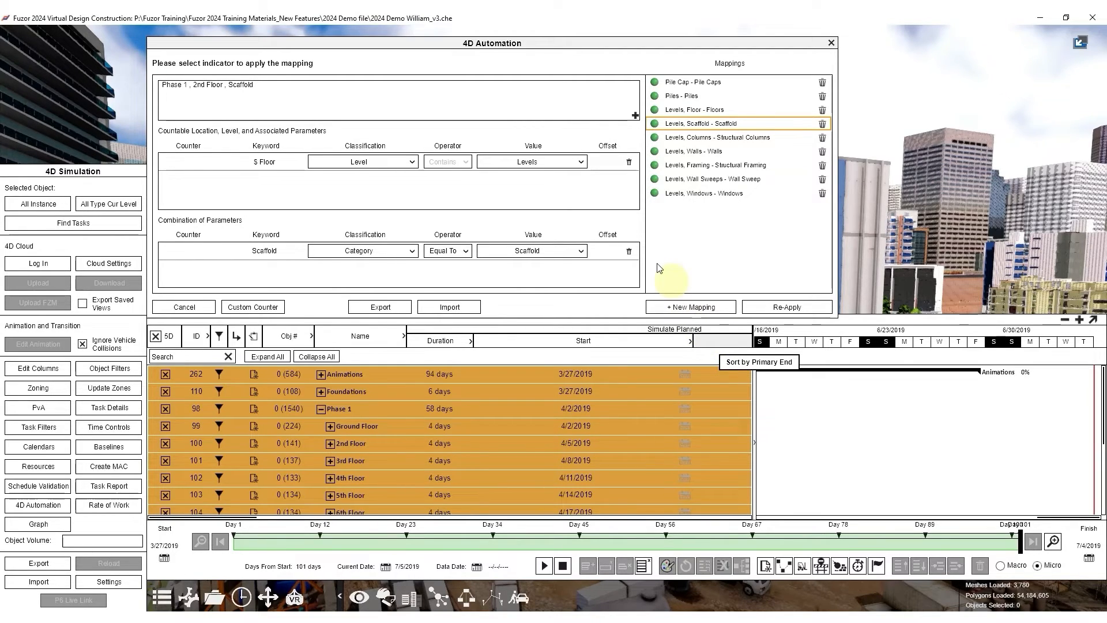
Step: Review the Columns, Walls, Framing, Wall Sweeps and Windows mappings and close 4D Automation
click(677, 138)
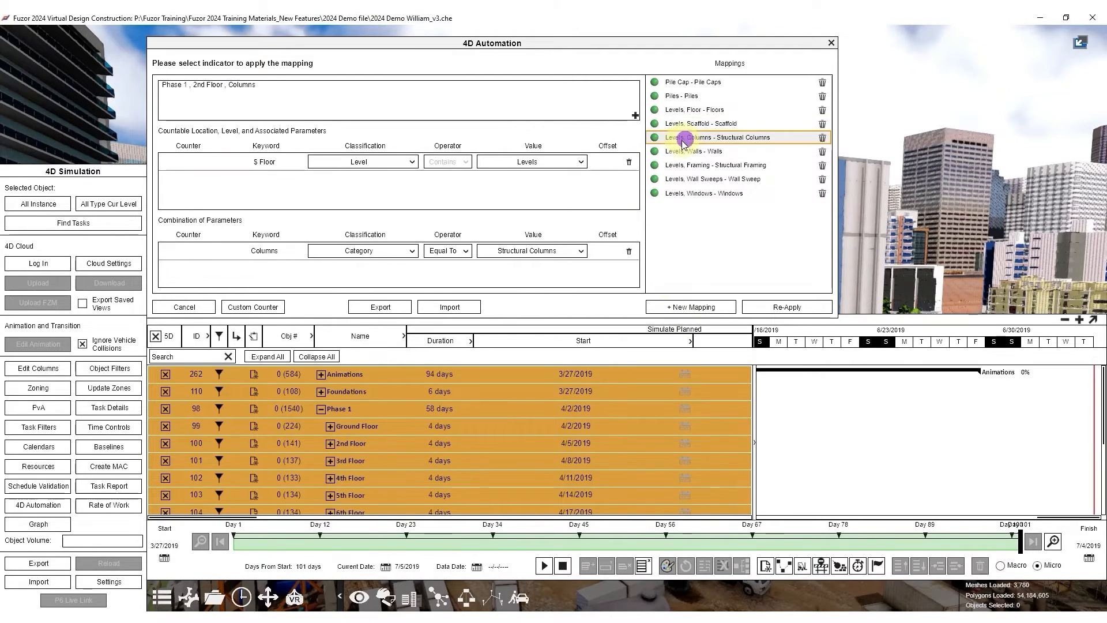
click(675, 153)
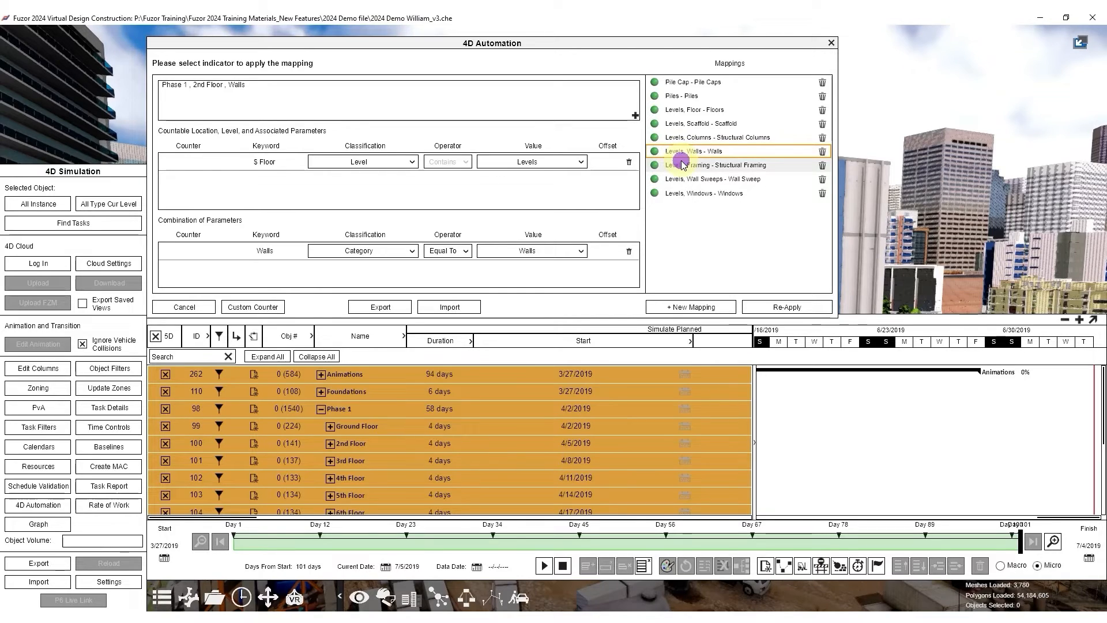
click(682, 165)
click(684, 180)
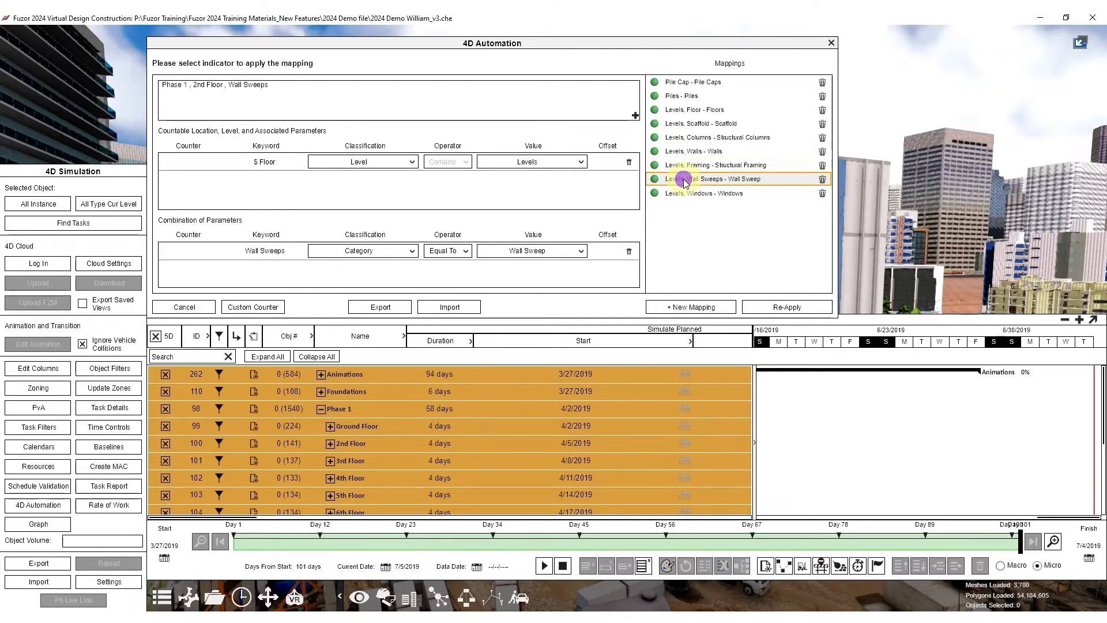
click(694, 194)
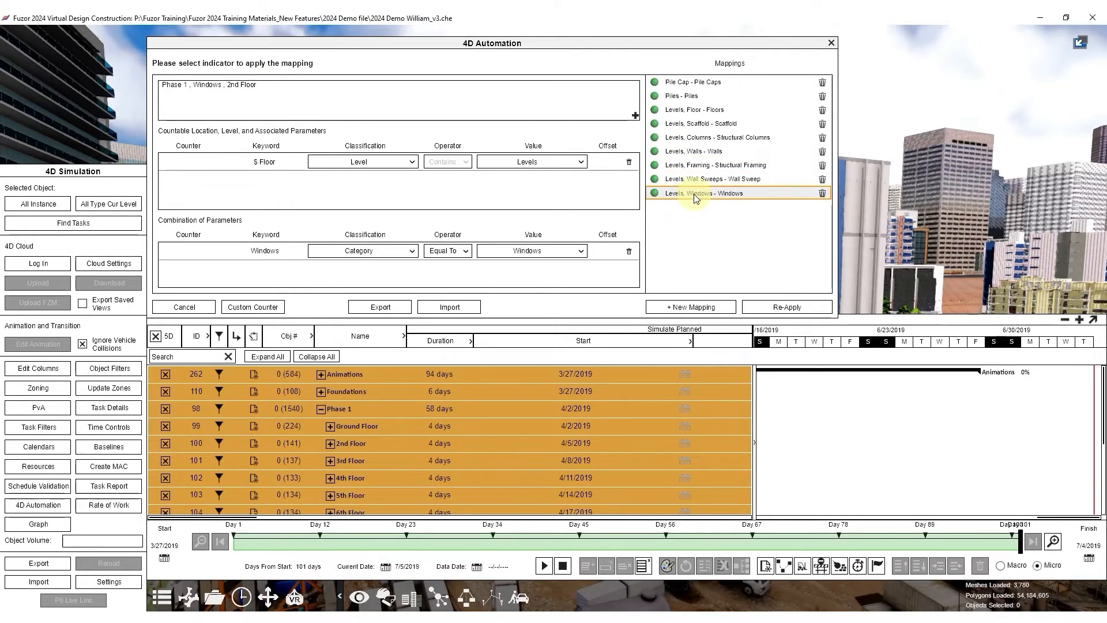
click(831, 44)
Step: Play the 4D simulation from Day 1 at a speed of 4.07 days per second with the simulation panels hidden
drag(270, 541, 227, 540)
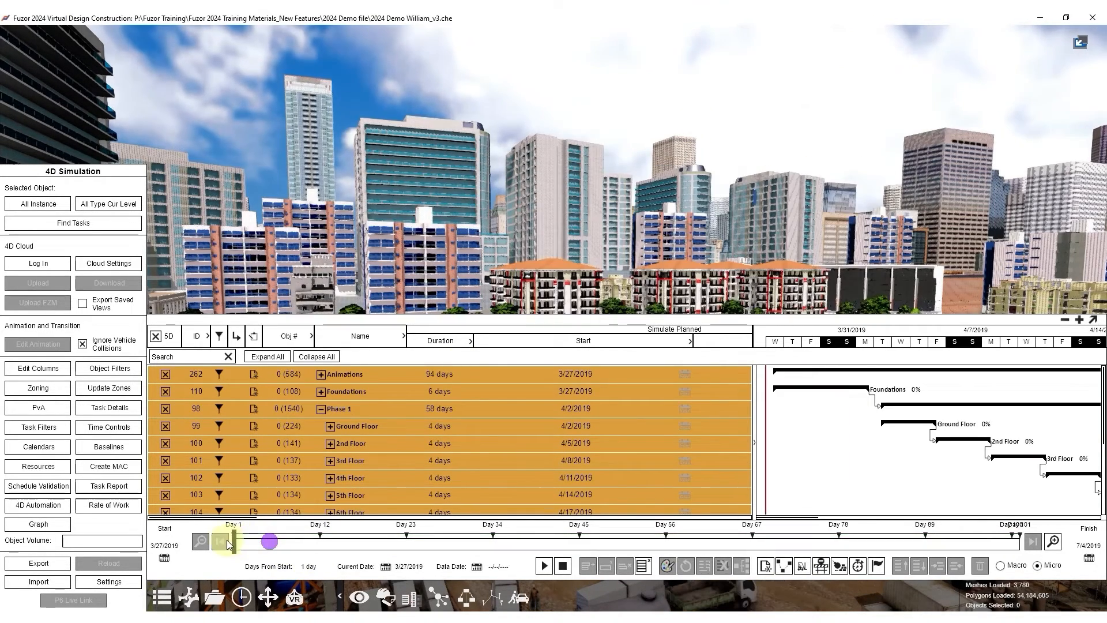
click(128, 586)
drag(64, 184, 99, 184)
click(547, 566)
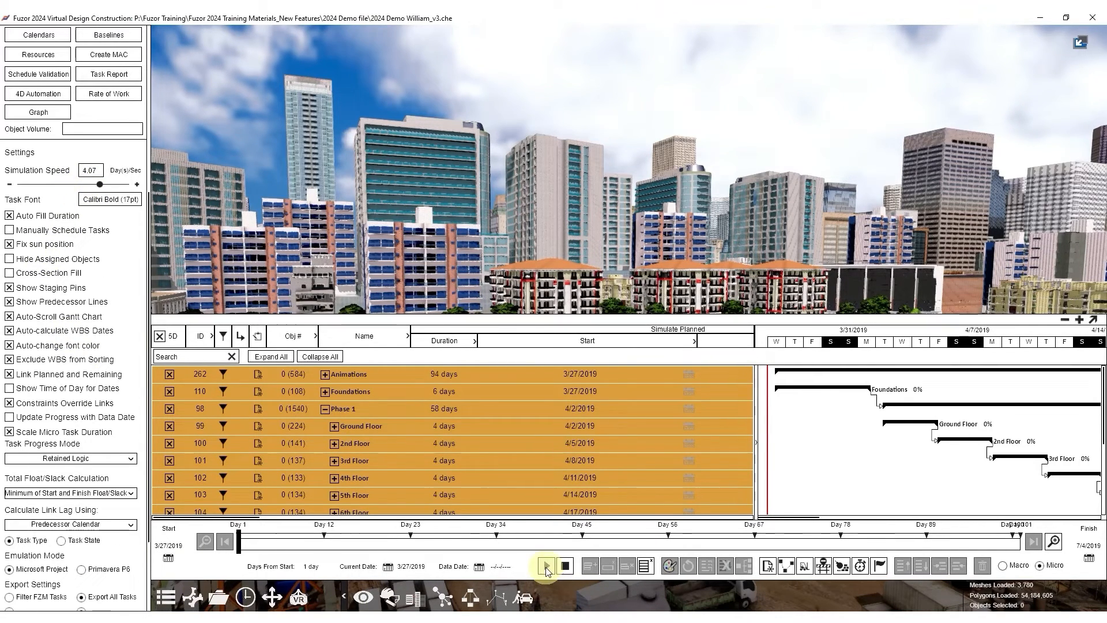
click(386, 594)
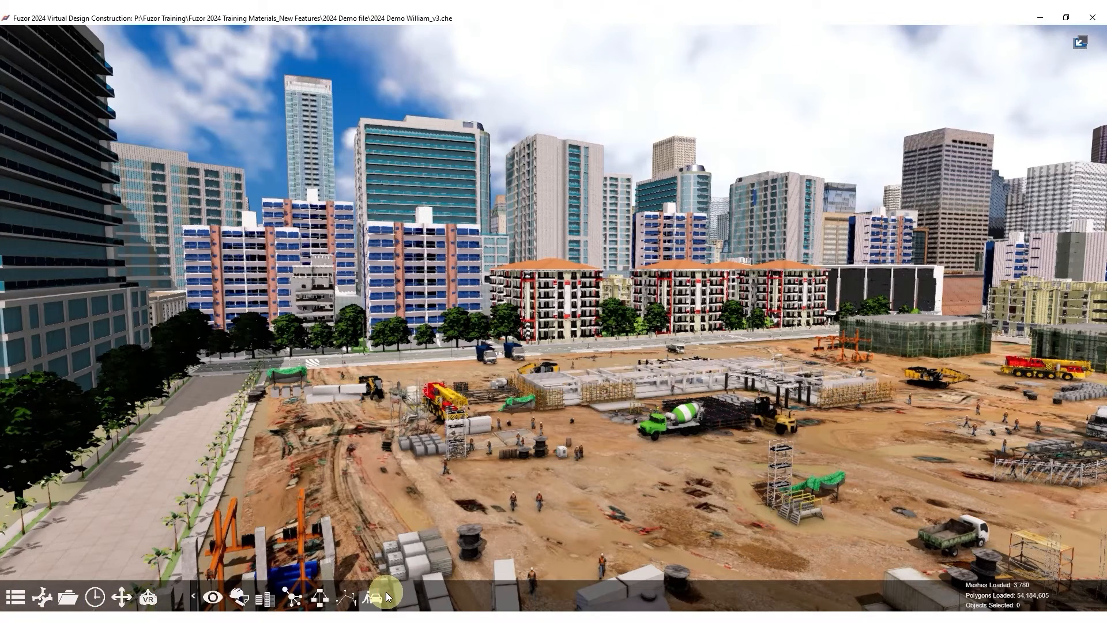